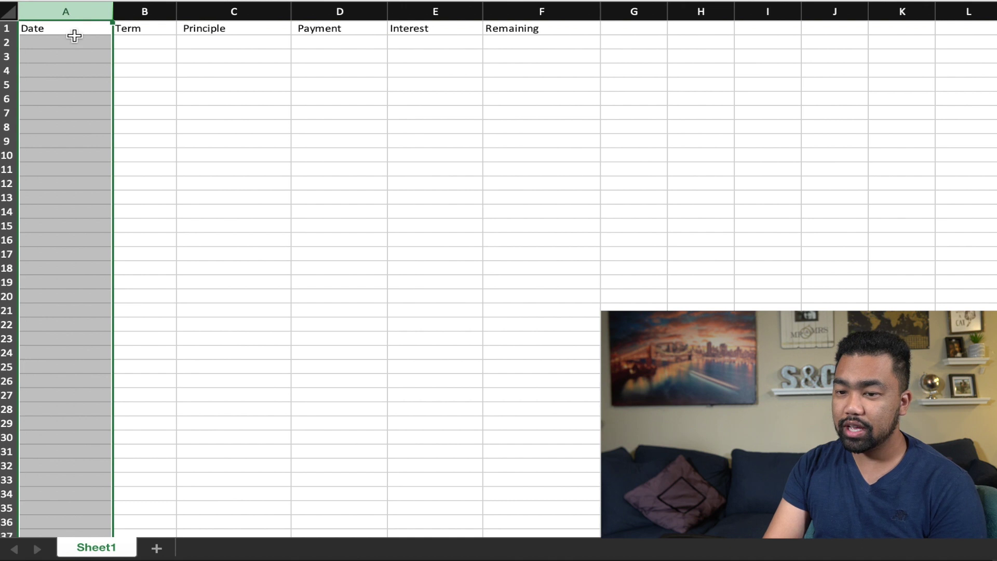
Enter June 2020 as the first date in cell A2
{"action": "left_click", "coordinate": [75, 46]}
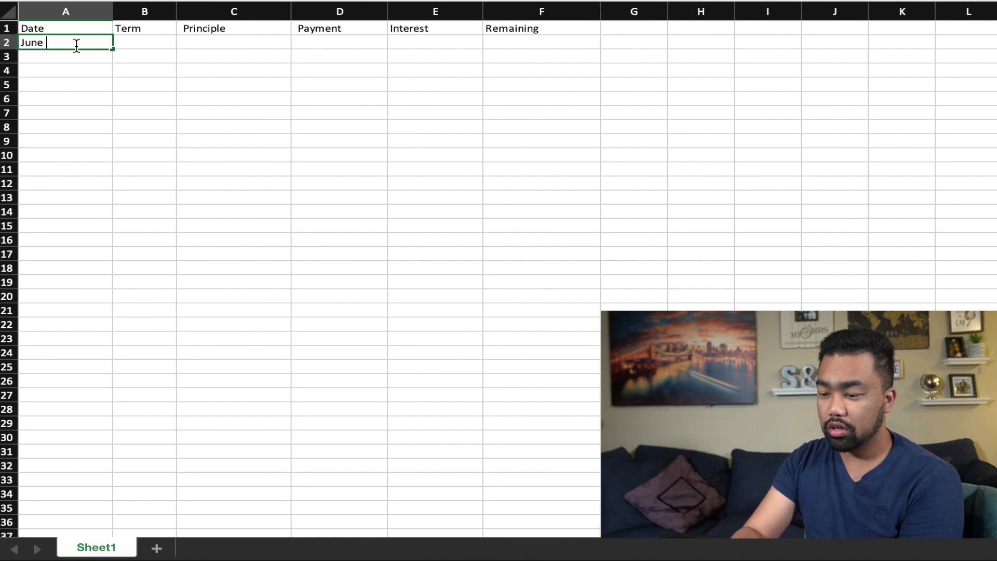
{"action": "key", "text": "Return"}
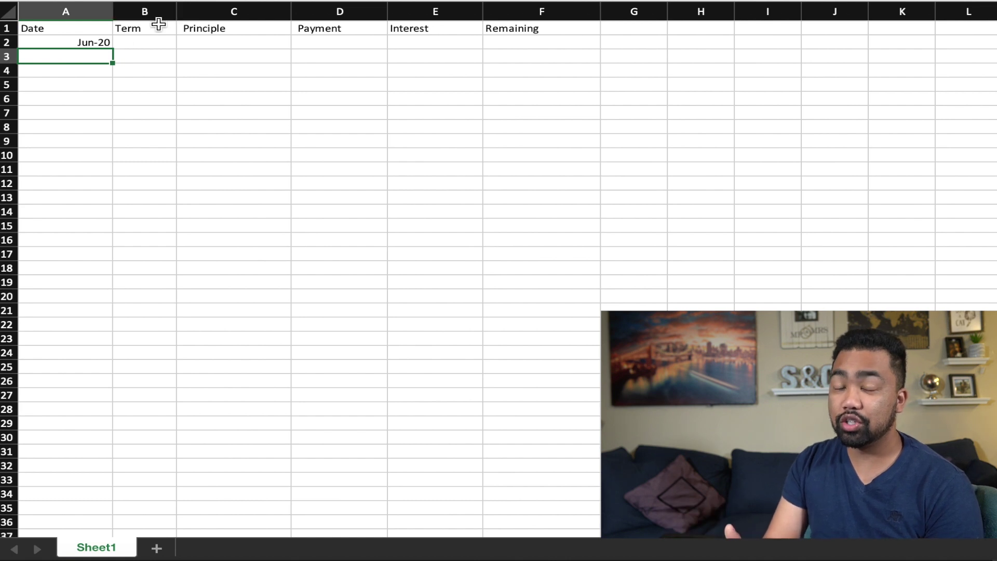
{"action": "left_click", "coordinate": [210, 19]}
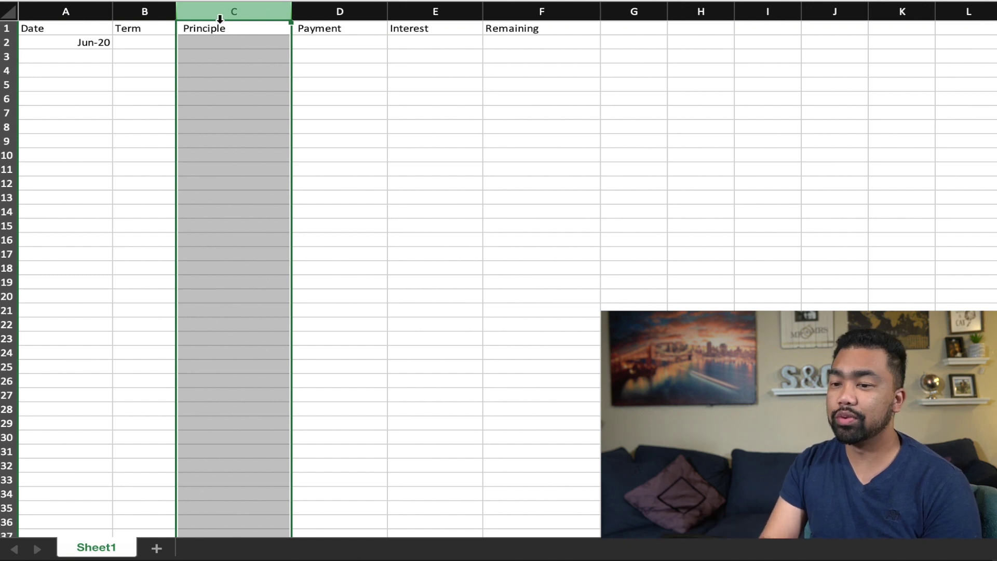
{"action": "left_click", "coordinate": [318, 15]}
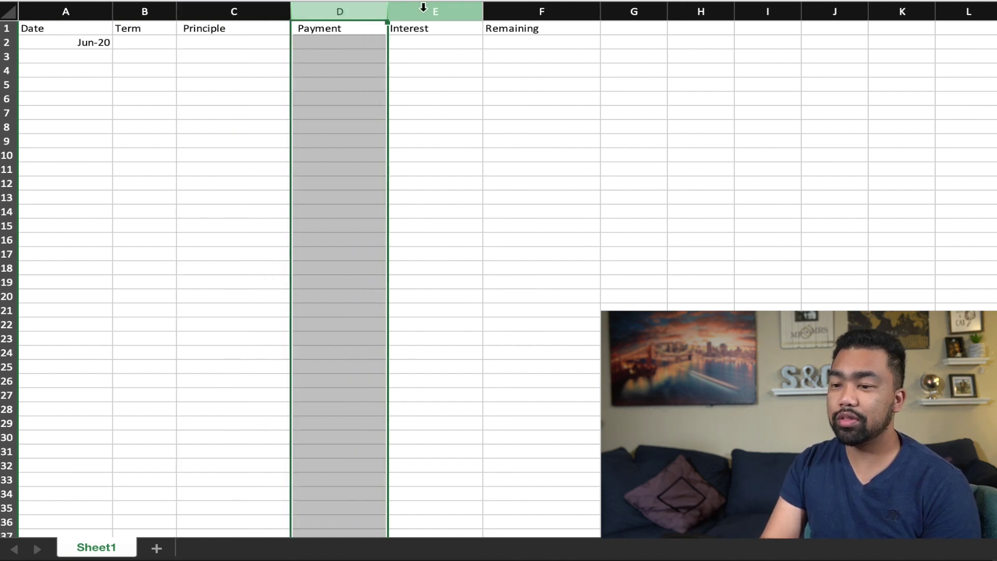
{"action": "left_click", "coordinate": [426, 8]}
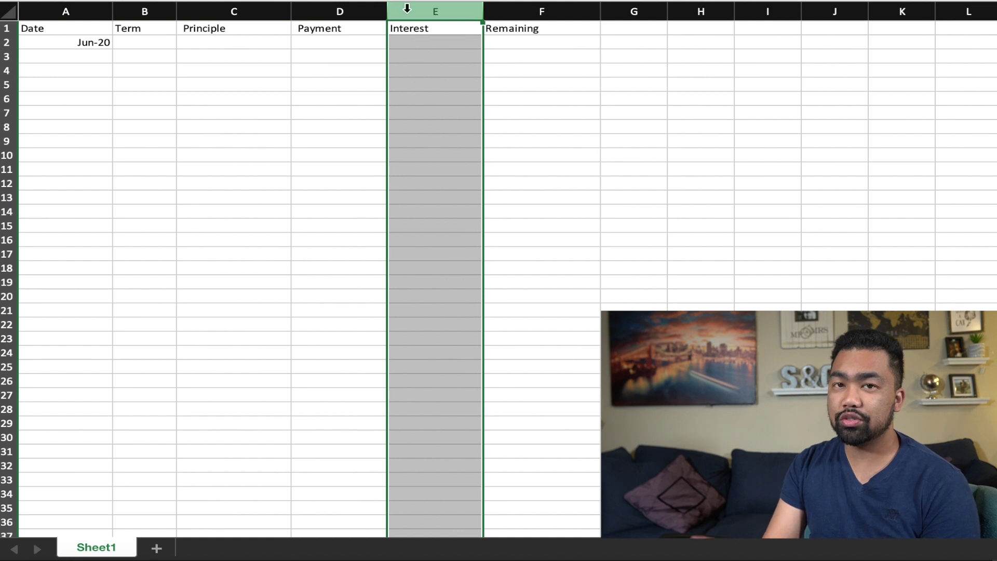
{"action": "left_click", "coordinate": [551, 10]}
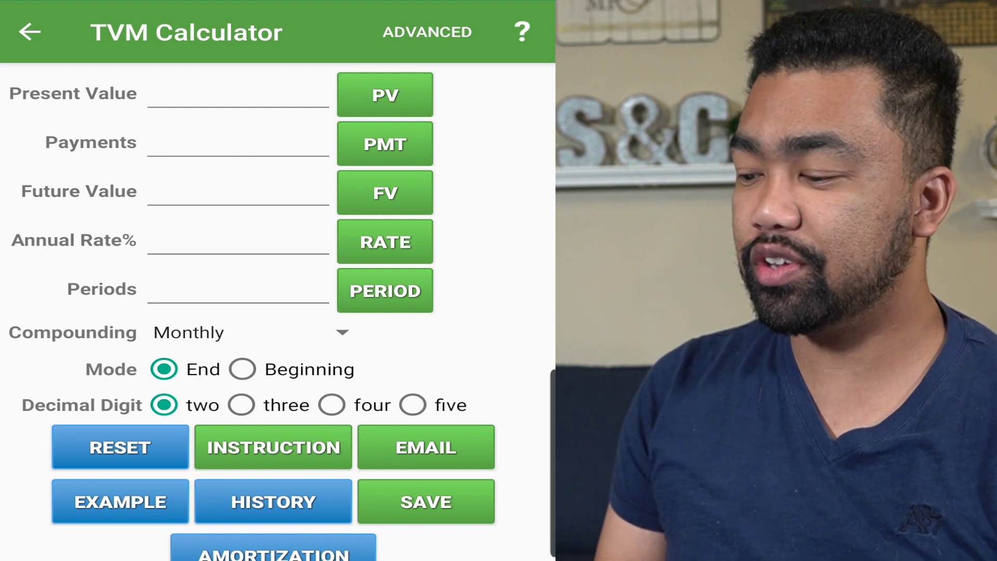
In TVM Calculator, compute the monthly payment for a present value of 25,000, future value 0, annual rate 7% and 36 periods
{"action": "left_click", "coordinate": [238, 94]}
{"action": "type", "text": "25,000"}
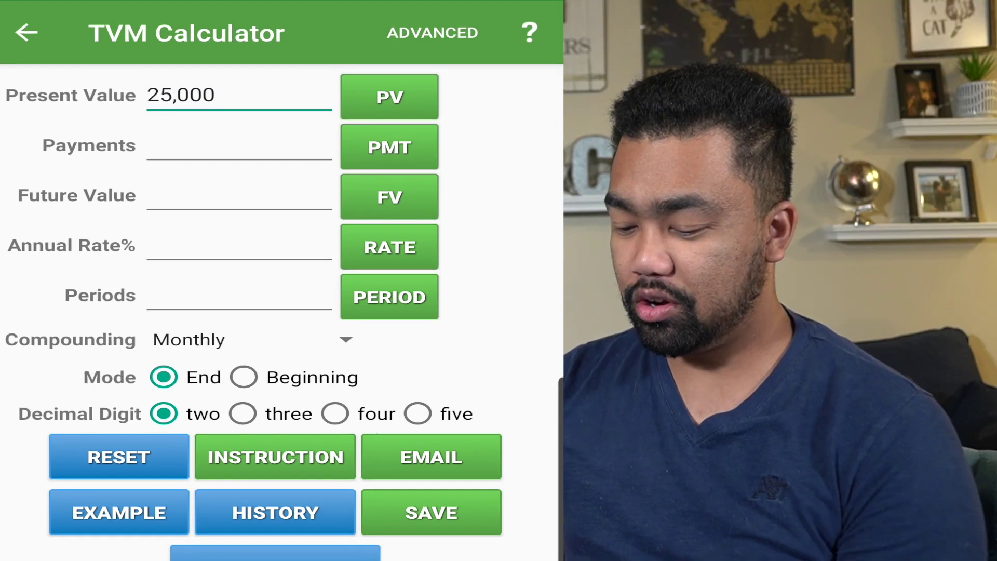
{"action": "left_click", "coordinate": [239, 196]}
{"action": "left_click", "coordinate": [239, 245]}
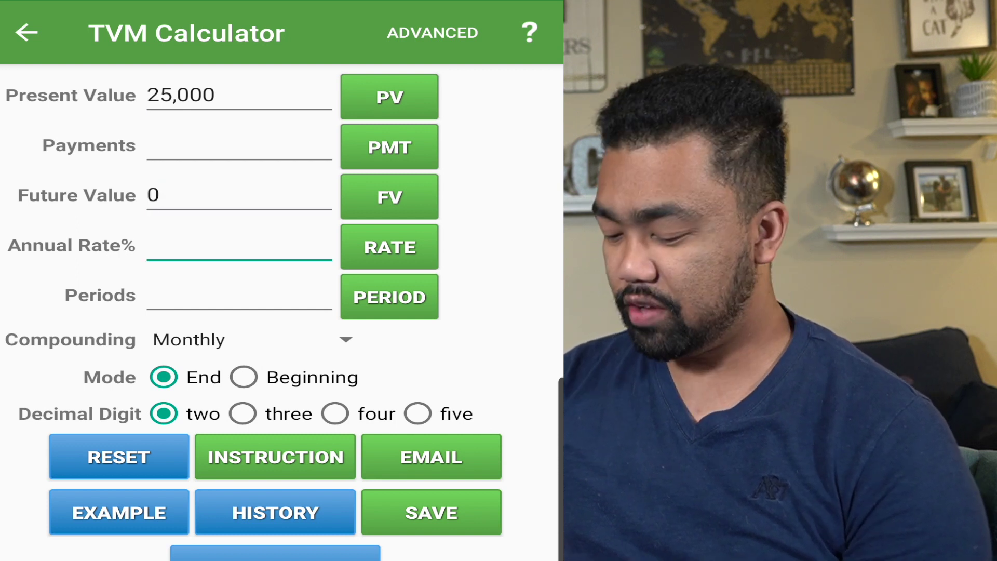
{"action": "left_click", "coordinate": [239, 295]}
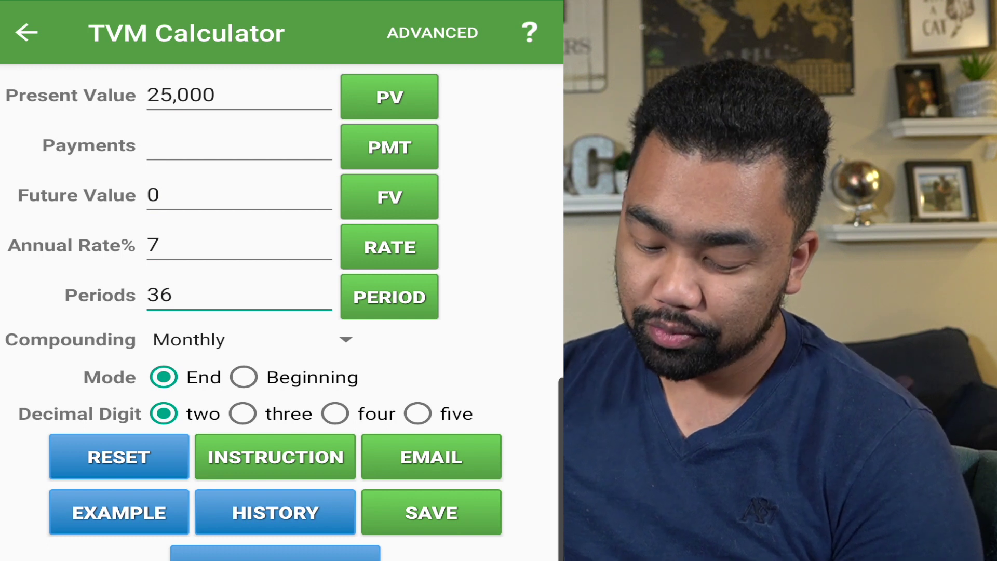
{"action": "left_click", "coordinate": [389, 147]}
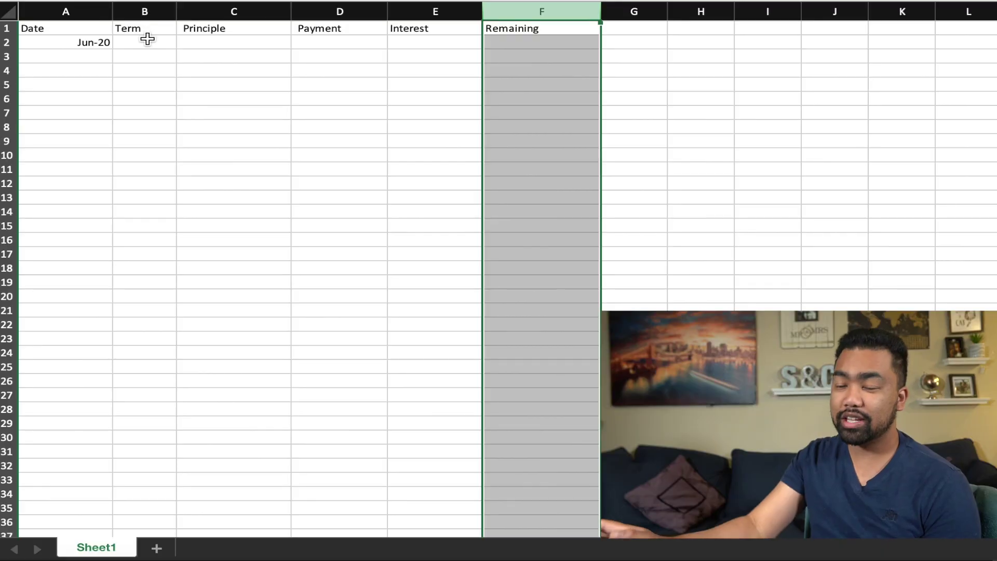
Enter 1 and 2 under Term in B2 and B3, and extend the series down column B to 36
{"action": "left_click", "coordinate": [155, 41]}
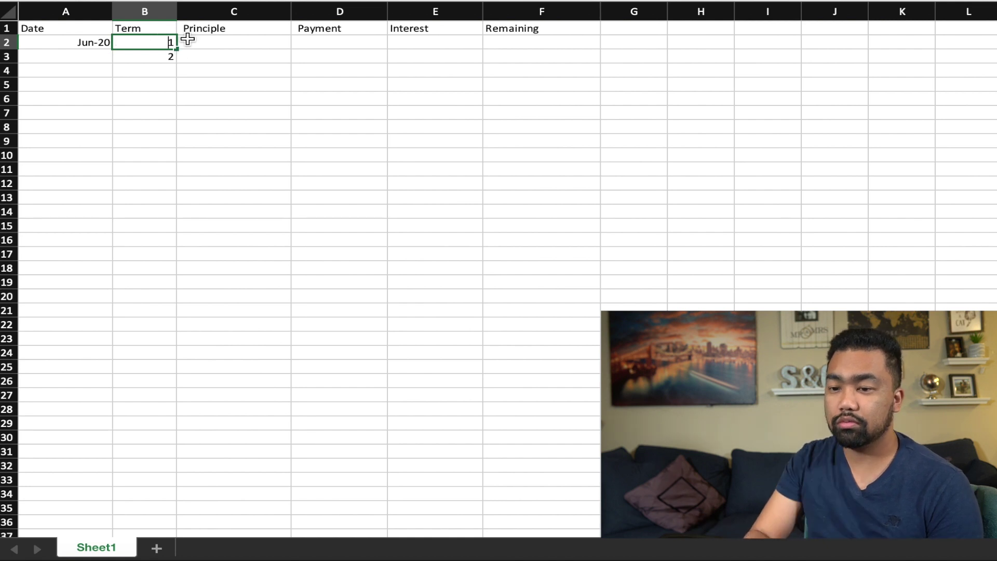
{"action": "left_click", "coordinate": [187, 37]}
{"action": "left_click", "coordinate": [169, 41]}
{"action": "mouse_move", "coordinate": [169, 41]}
{"action": "left_mouse_down"}
{"action": "mouse_move", "coordinate": [154, 256]}
{"action": "mouse_move", "coordinate": [155, 536]}
{"action": "mouse_move", "coordinate": [153, 505]}
{"action": "left_mouse_up"}
Fill the Date column with consecutive months from Jun-20 in A2 down to May-23 in A37
{"action": "scroll", "coordinate": [2, 129], "scroll_direction": "up", "scroll_amount": 1}
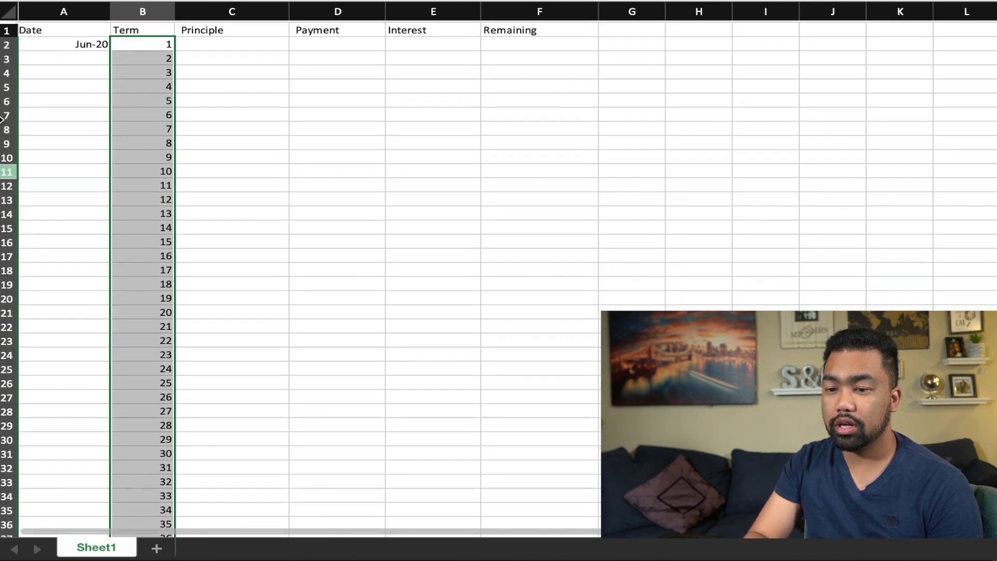
{"action": "left_click", "coordinate": [65, 42]}
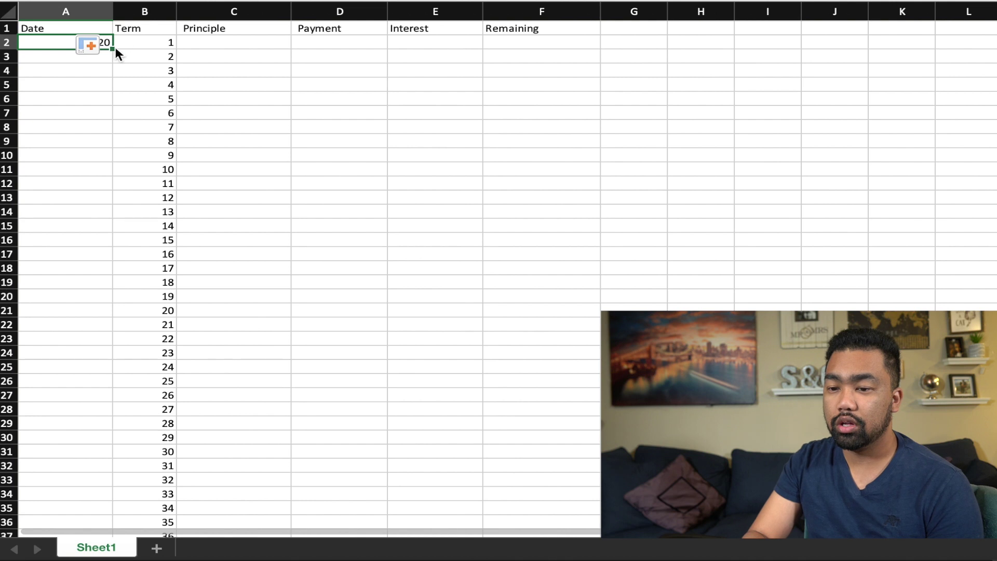
{"action": "left_click_drag", "start_coordinate": [112, 49], "coordinate": [74, 510]}
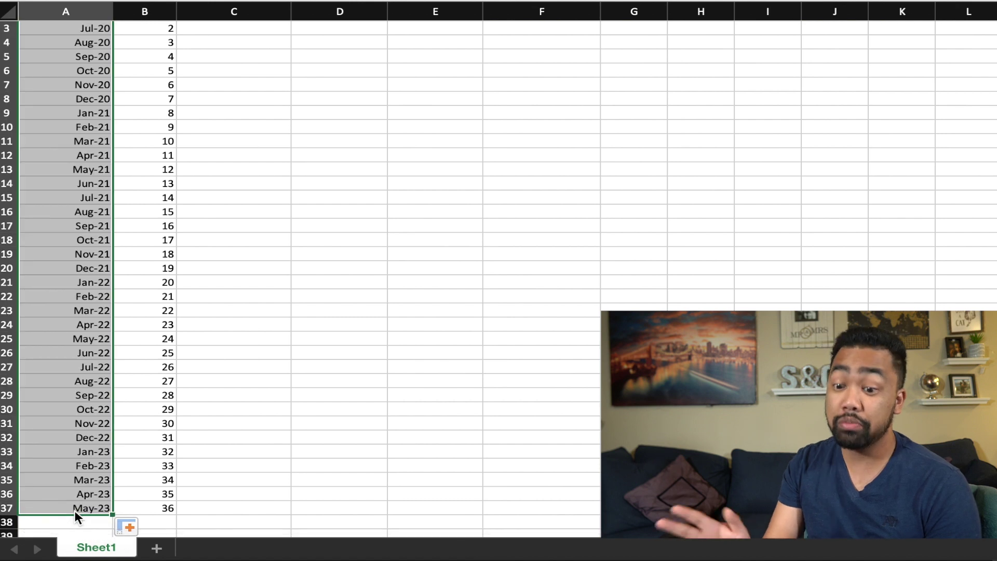
Enter 25,000 as the first principle in C2 and 771.93 as the first payment in D2
{"action": "scroll", "coordinate": [287, 427], "scroll_direction": "up", "scroll_amount": 2}
{"action": "scroll", "coordinate": [289, 427], "scroll_direction": "right", "scroll_amount": 1}
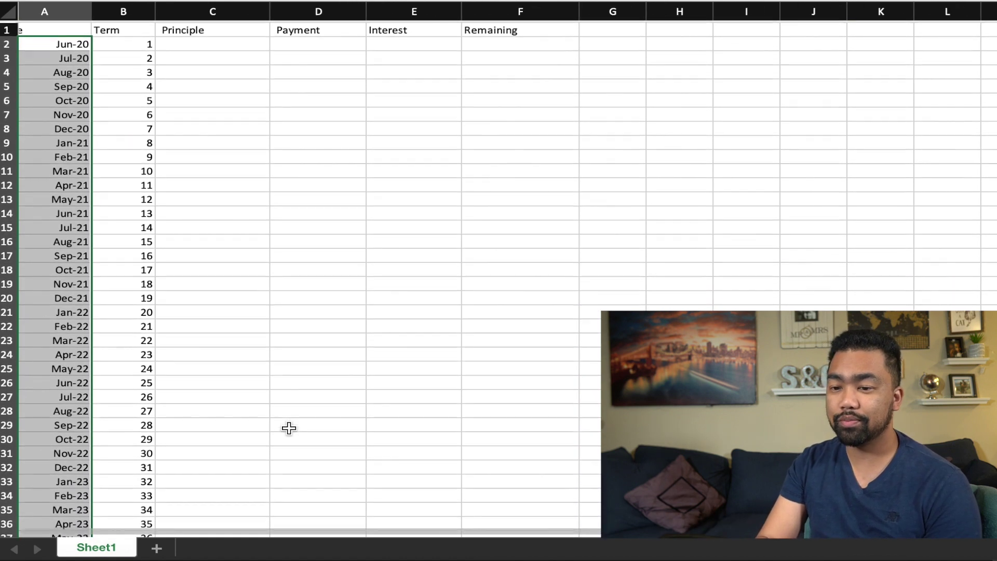
{"action": "left_click", "coordinate": [200, 42]}
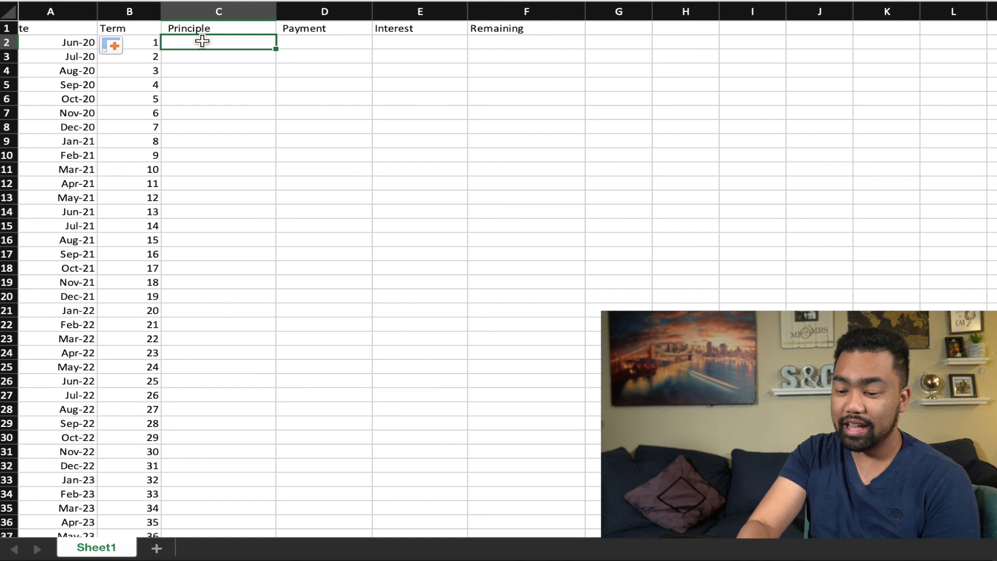
{"action": "type", "text": "2500"}
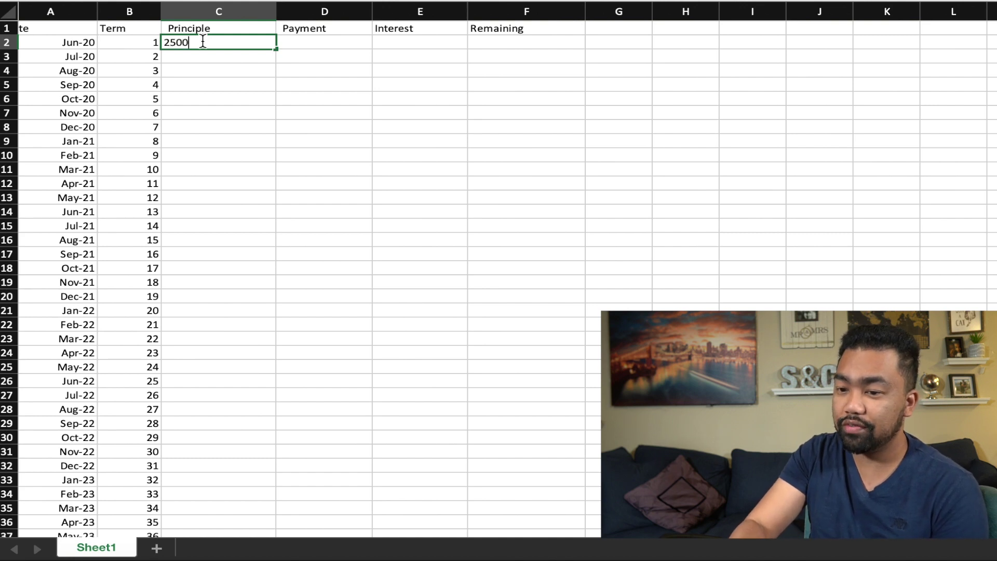
{"action": "type", "text": "5,000"}
{"action": "key", "text": "Return"}
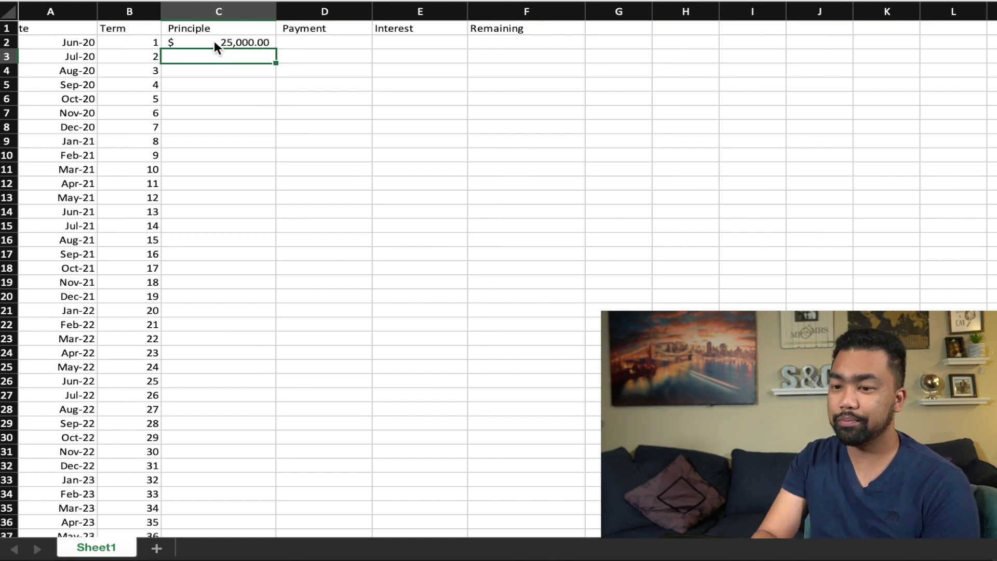
{"action": "left_click", "coordinate": [317, 40]}
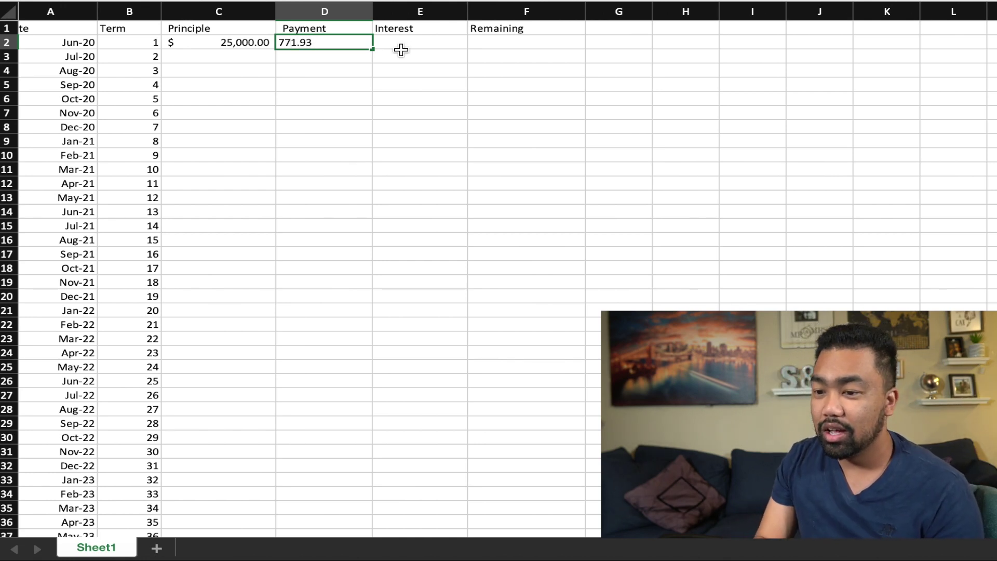
Calculate the first month's interest in E2 with the formula =((C2*.07)/12)
{"action": "left_click", "coordinate": [419, 42]}
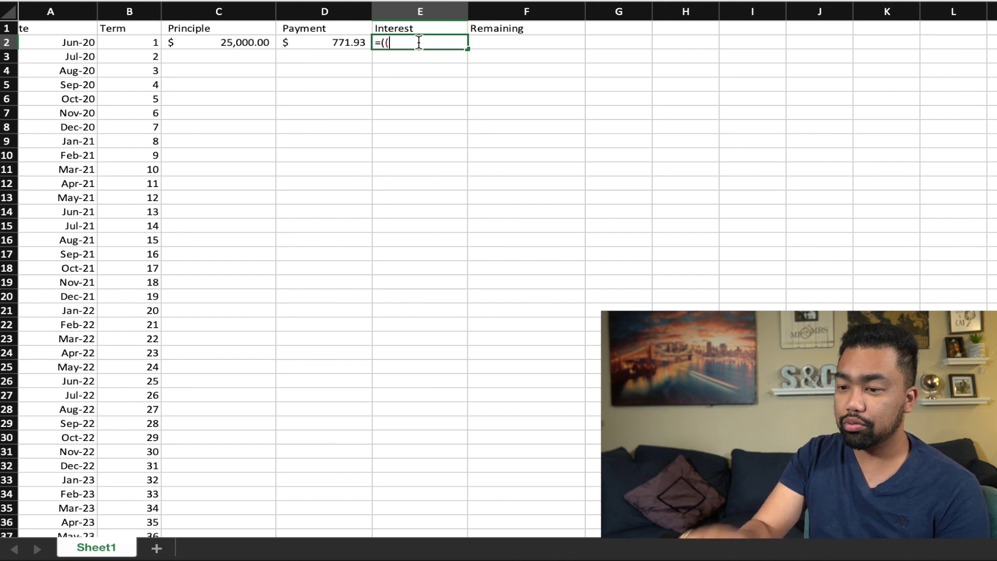
{"action": "left_click", "coordinate": [265, 47]}
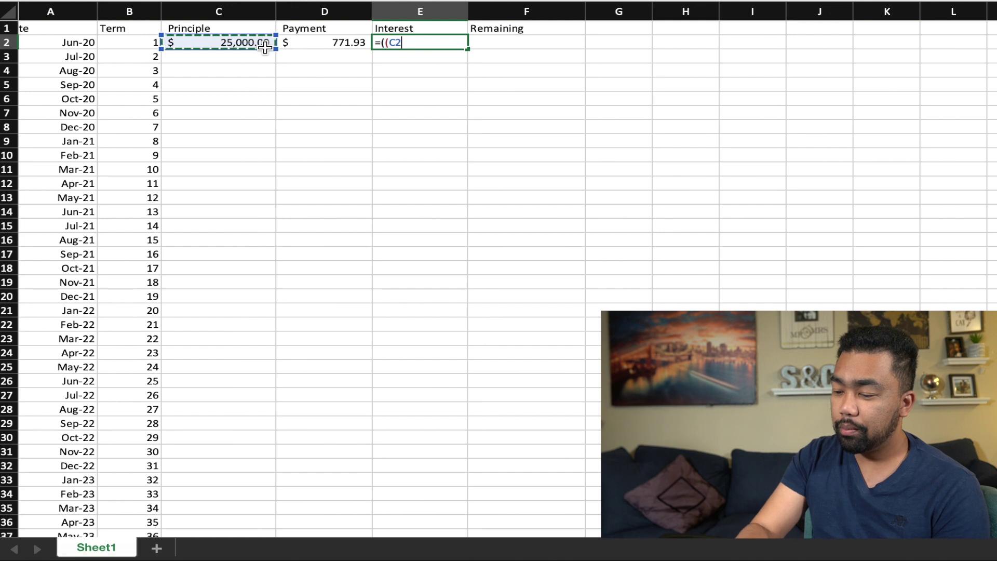
{"action": "type", "text": "*"}
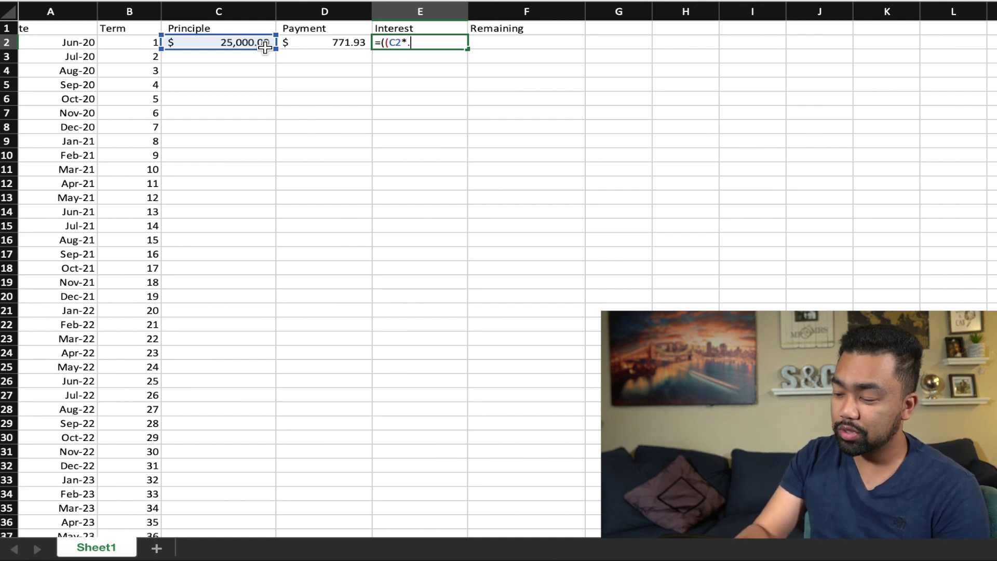
{"action": "type", "text": "7)/12"}
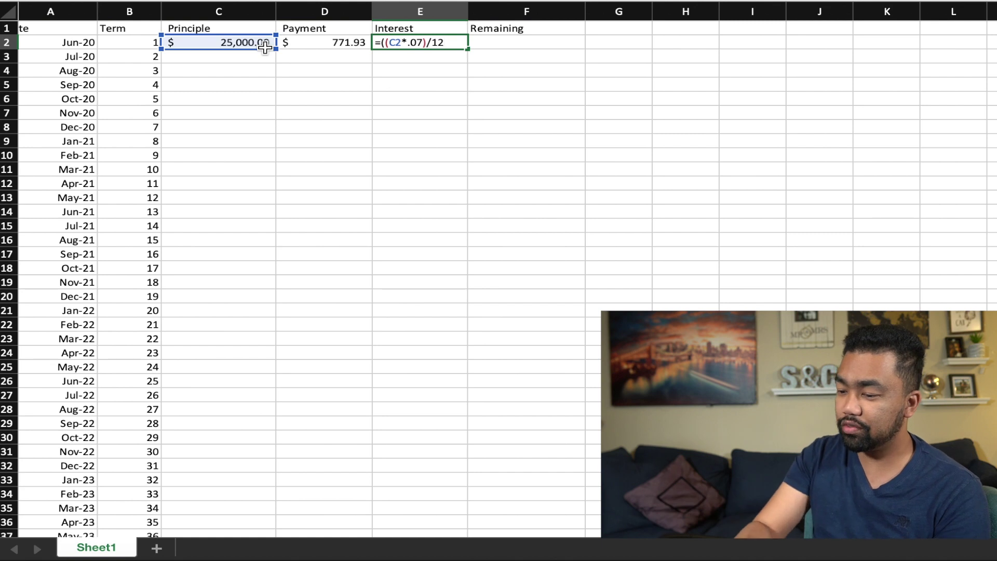
{"action": "key", "text": "Return"}
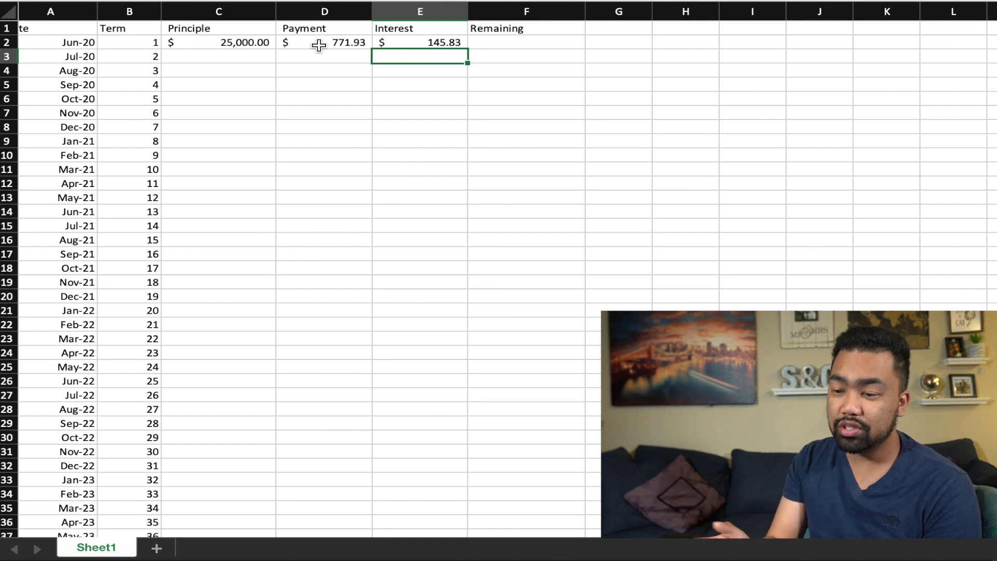
Calculate the first month's remaining balance in F2 with the formula =C2-D2+E2
{"action": "left_click", "coordinate": [493, 47]}
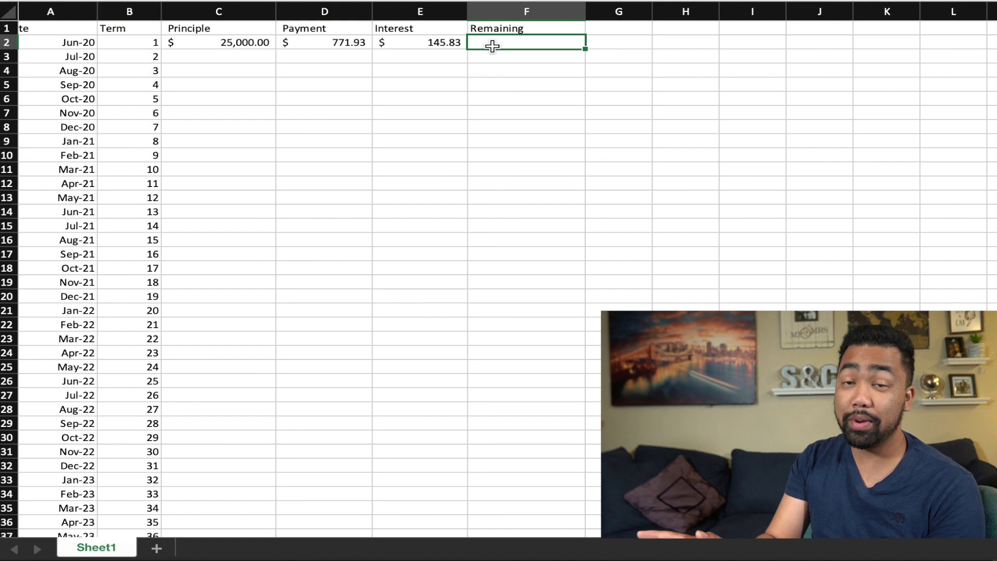
{"action": "type", "text": "="}
{"action": "left_click", "coordinate": [264, 42]}
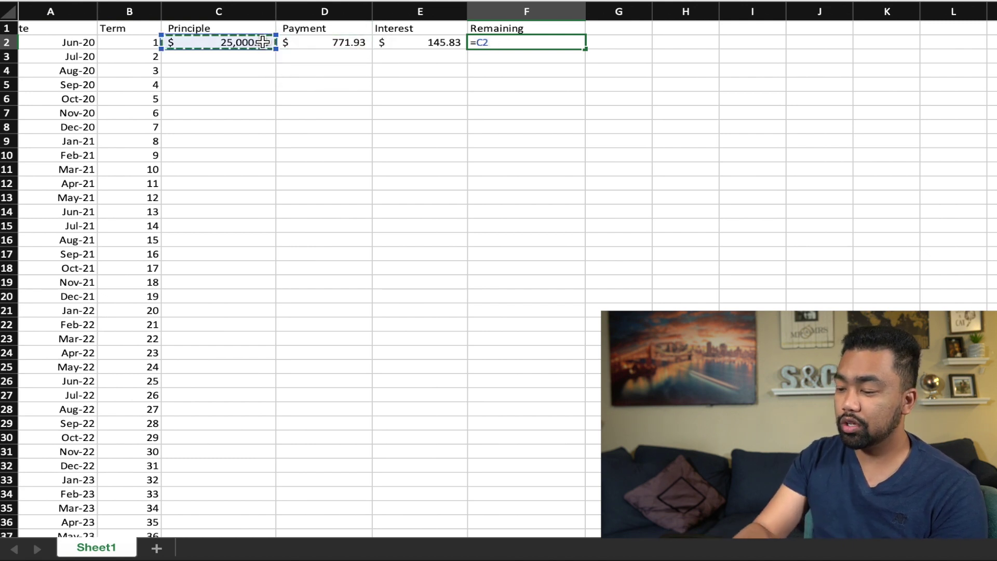
{"action": "type", "text": "-"}
{"action": "left_click", "coordinate": [323, 42]}
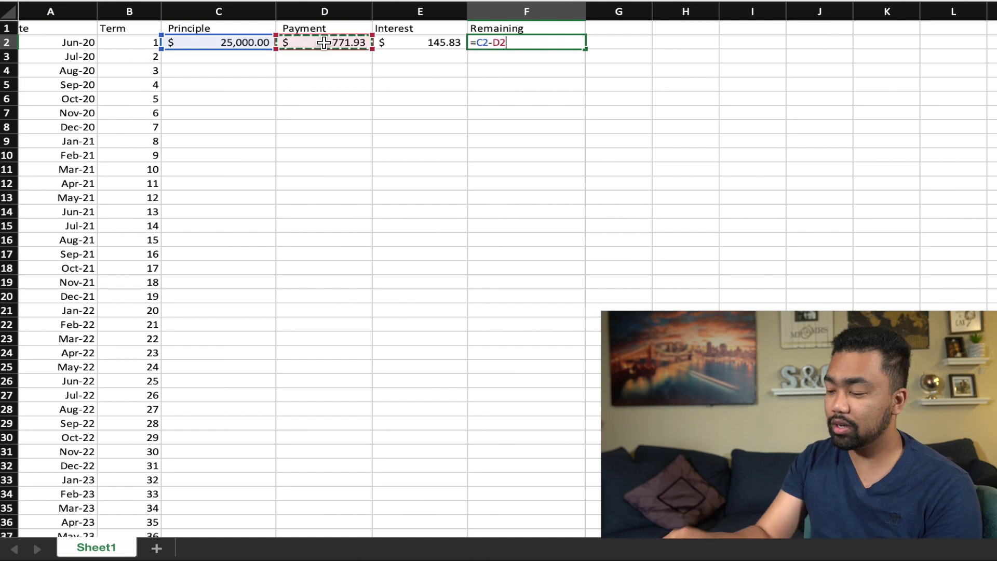
{"action": "type", "text": "+"}
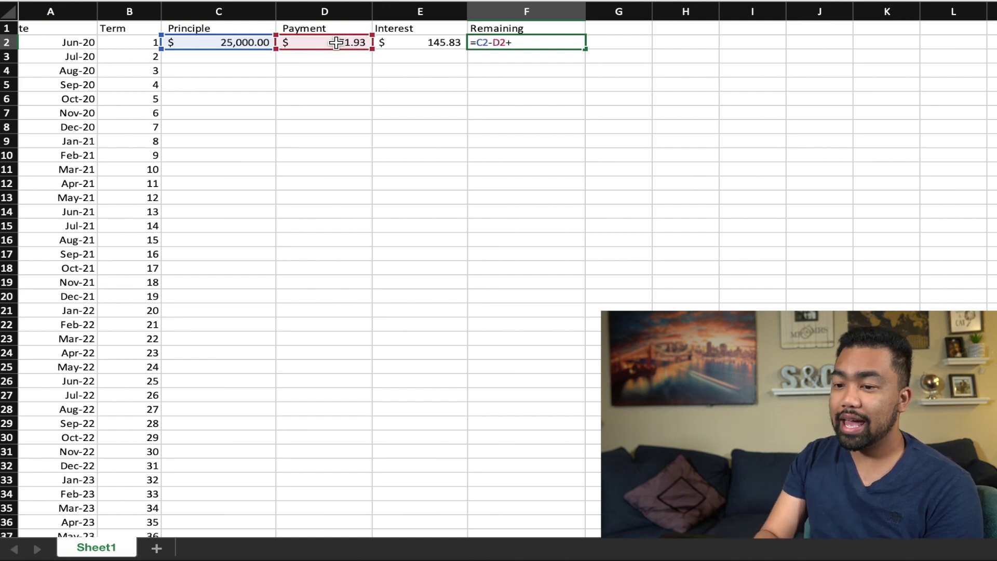
{"action": "left_click", "coordinate": [399, 42]}
{"action": "key", "text": "ctrl+Return"}
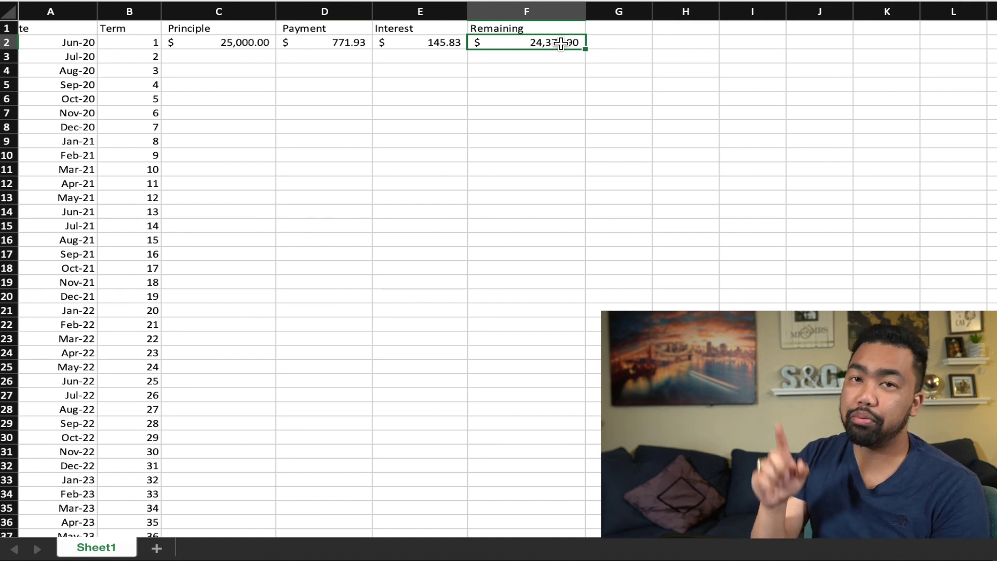
Carry the remaining balance into the second month's principle by entering =F2 in C3
{"action": "left_click", "coordinate": [227, 53]}
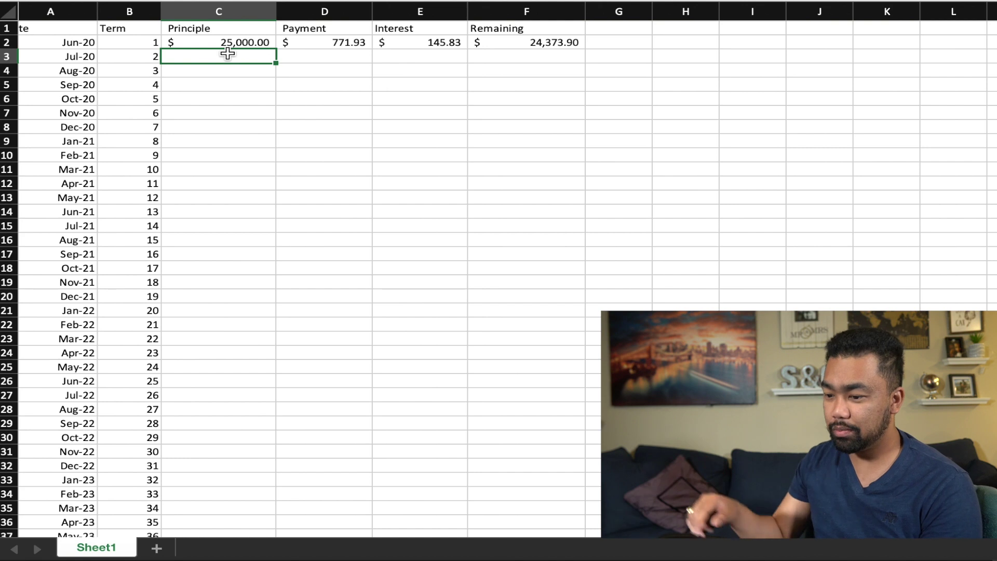
{"action": "type", "text": "="}
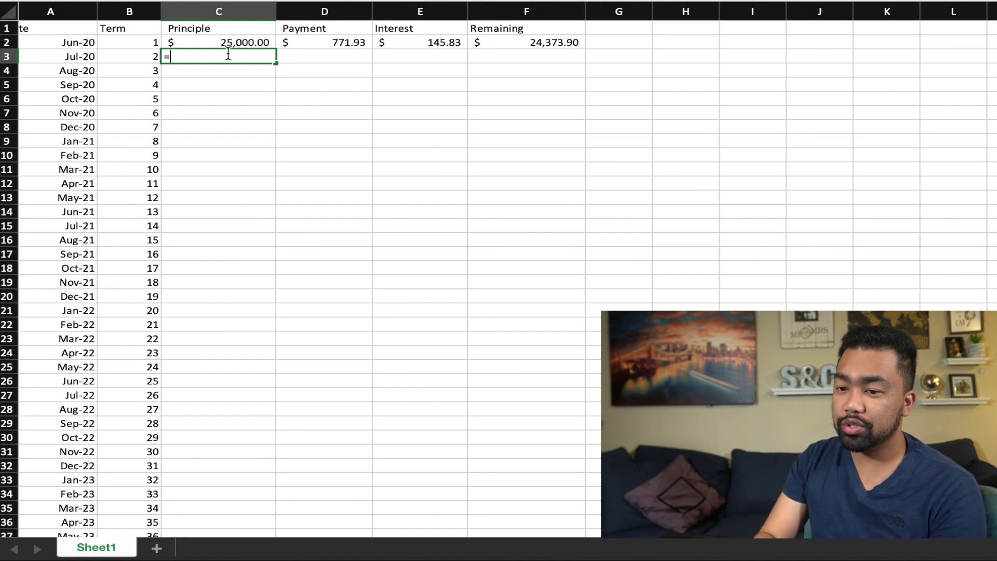
{"action": "left_click", "coordinate": [487, 39]}
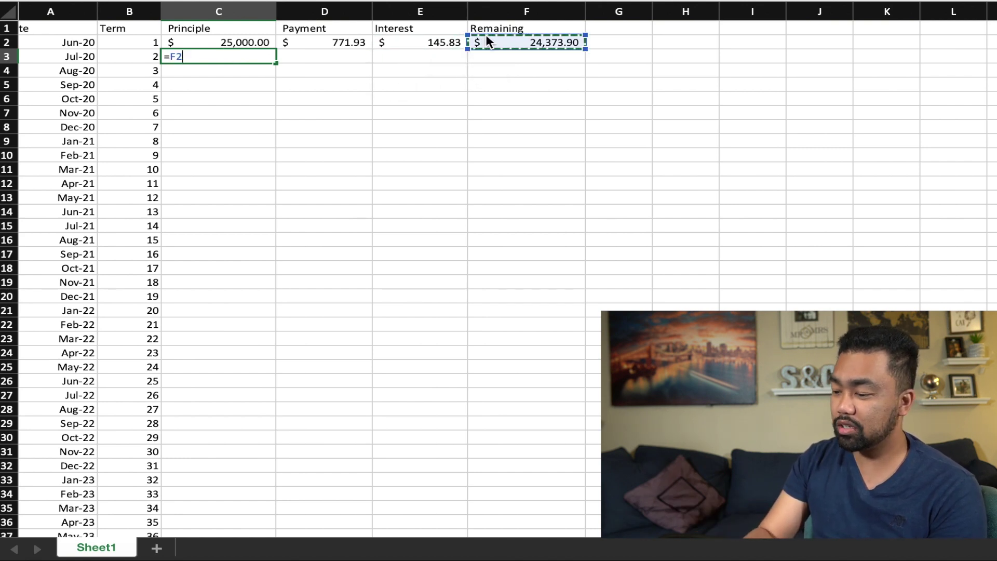
{"action": "key", "text": "Return"}
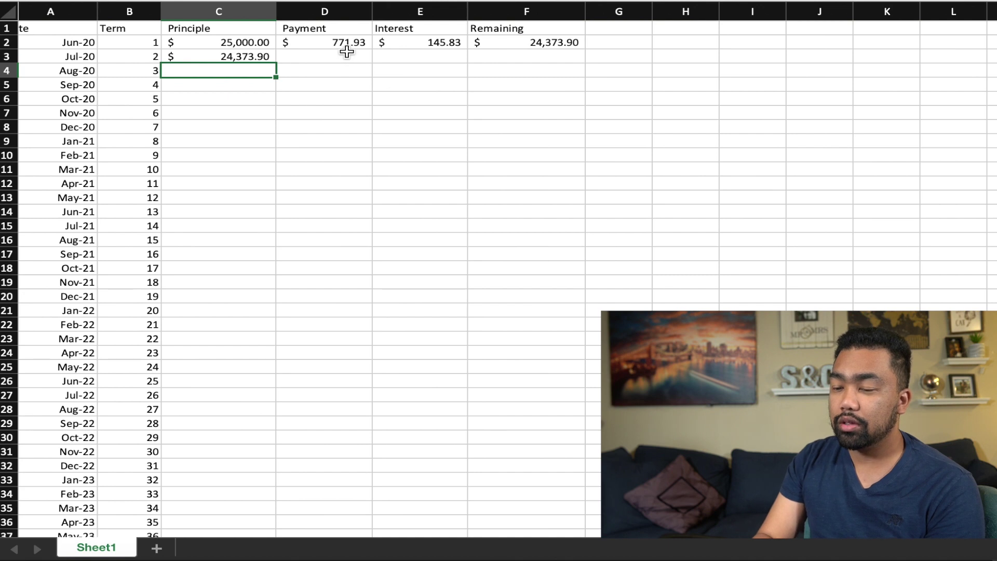
Copy the payment in D2 down to D3 for the second month
{"action": "left_click", "coordinate": [346, 40]}
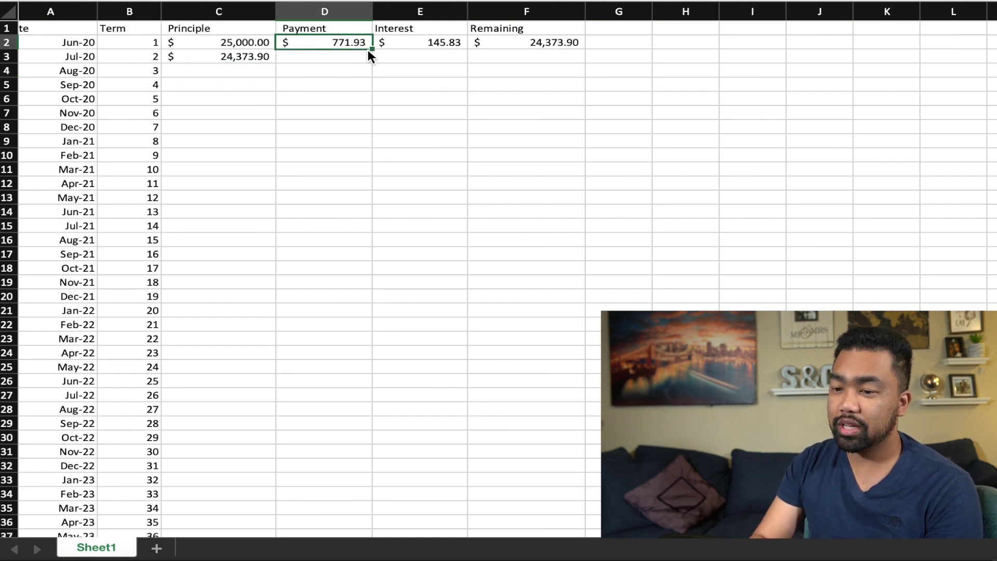
{"action": "left_click_drag", "start_coordinate": [373, 52], "coordinate": [371, 62]}
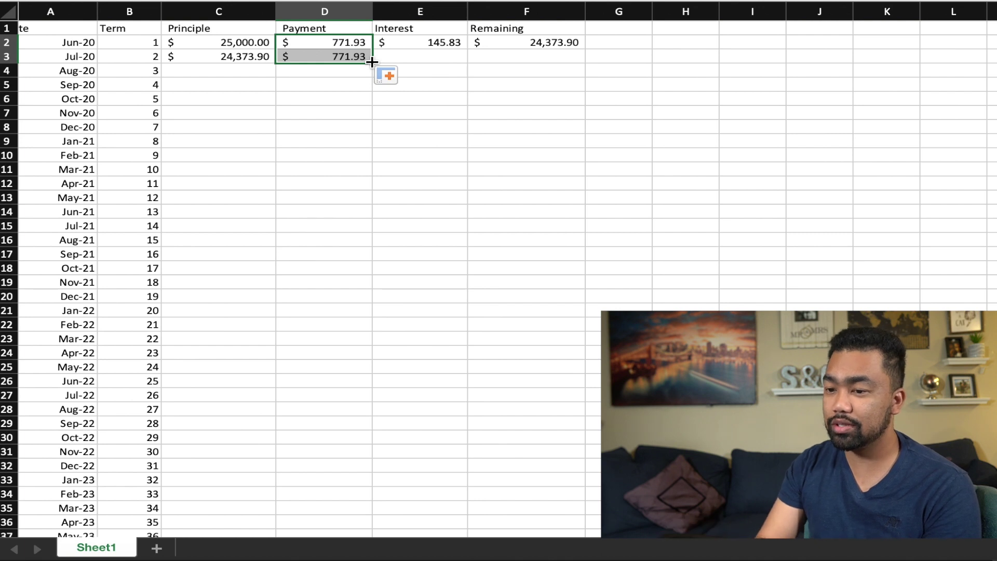
Copy the interest and remaining balance formulas in E2:F2 down to row 3 for the second month
{"action": "left_click", "coordinate": [417, 47]}
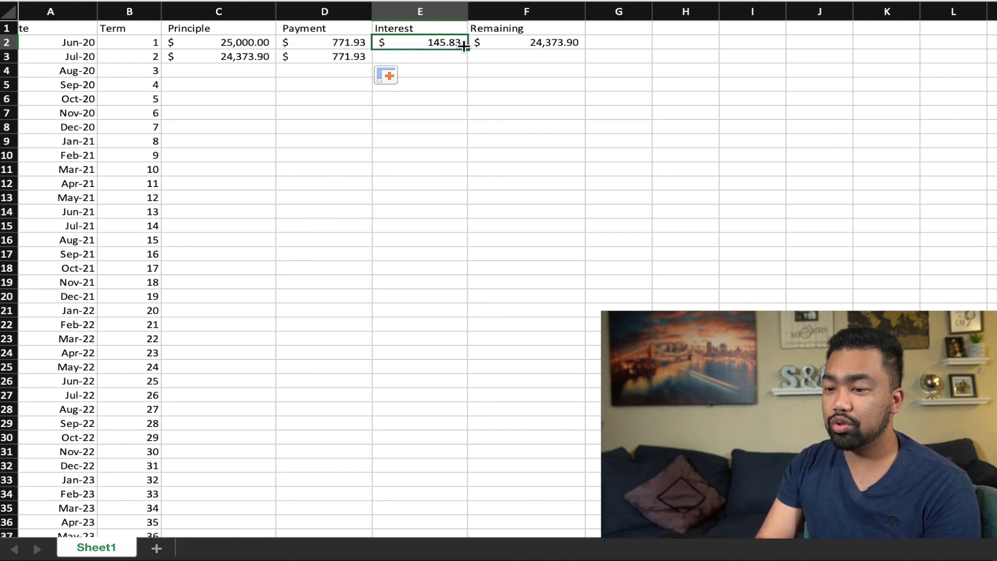
{"action": "left_click_drag", "start_coordinate": [461, 42], "coordinate": [488, 46]}
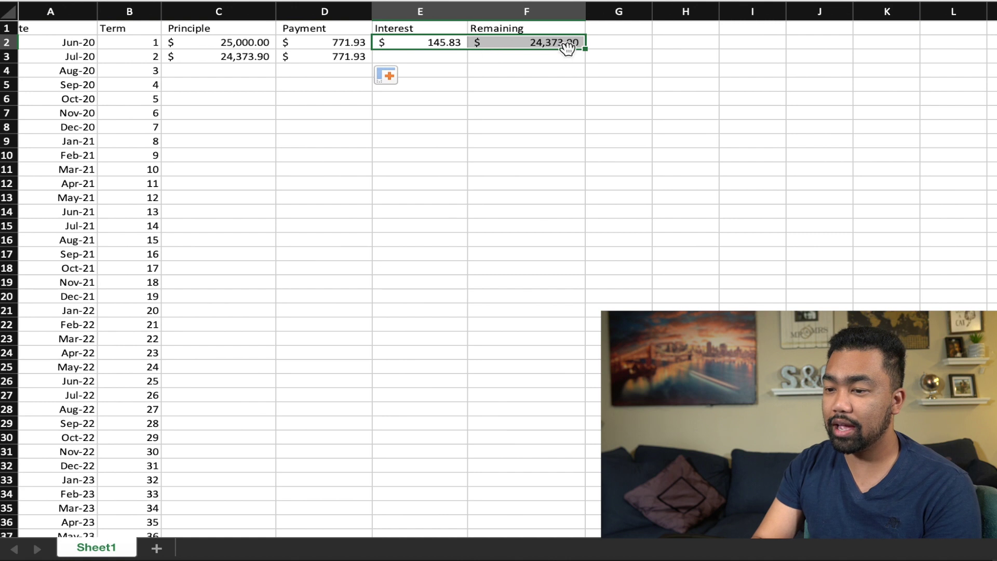
{"action": "left_click_drag", "start_coordinate": [582, 49], "coordinate": [582, 63]}
{"action": "left_click", "coordinate": [410, 52]}
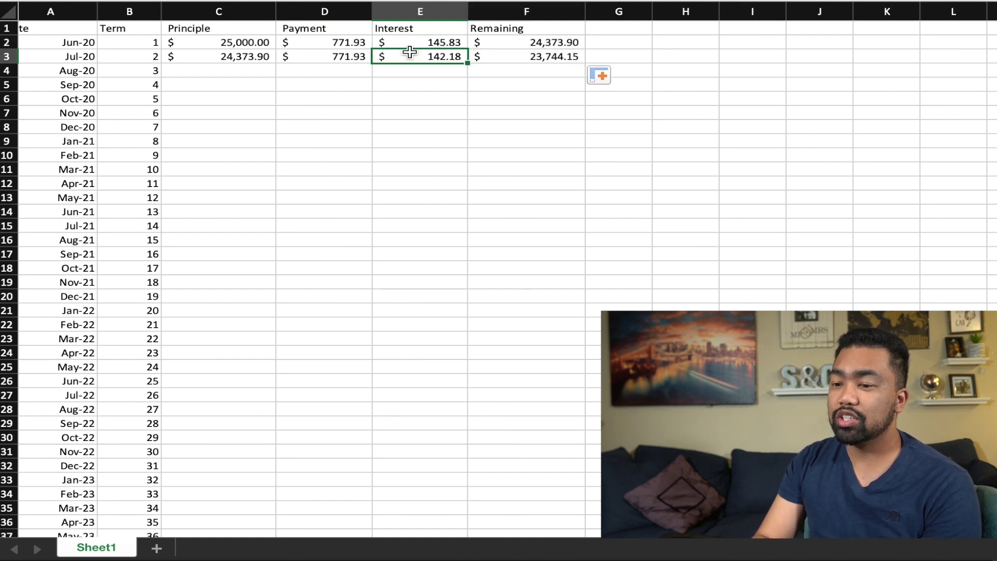
{"action": "left_click", "coordinate": [411, 45]}
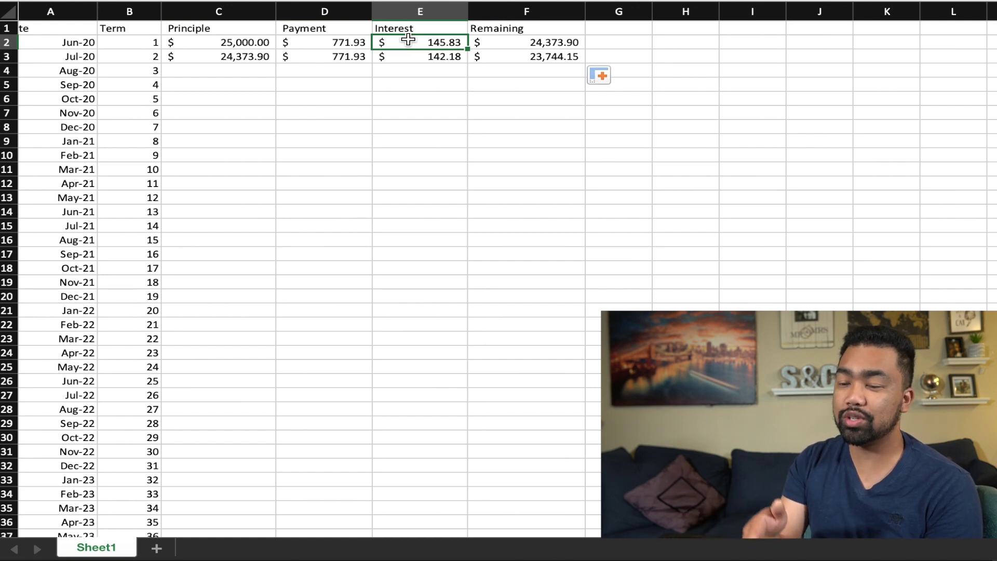
{"action": "key", "text": "Return"}
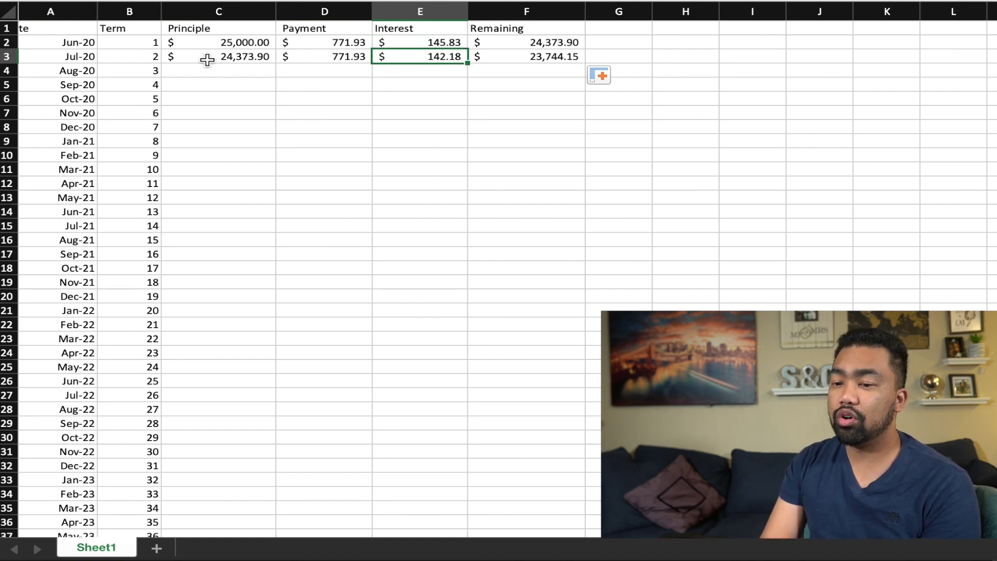
Try to fill the second month's row C3:F3 down to month 36 in row 37, and undo the fill
{"action": "left_click", "coordinate": [325, 42]}
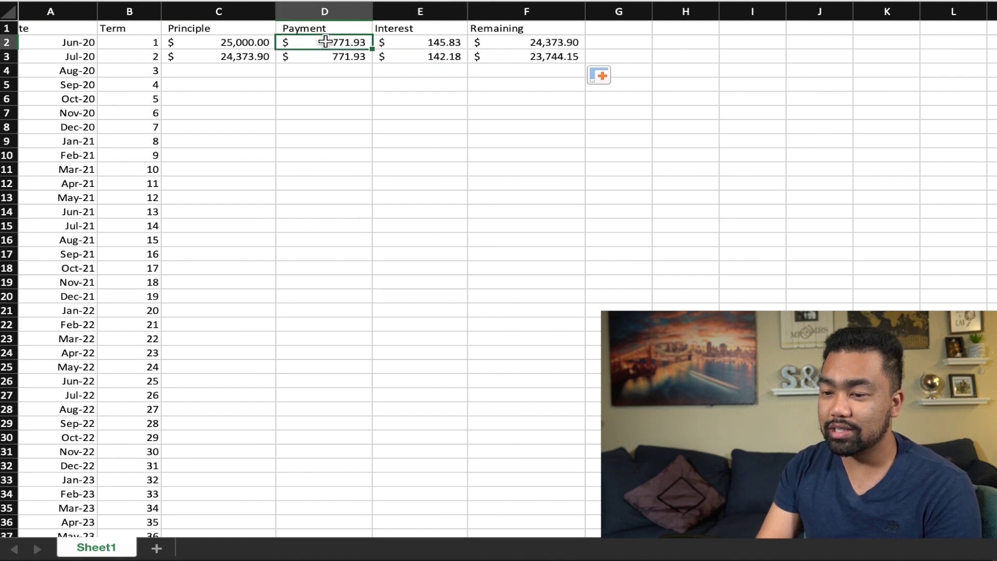
{"action": "left_click_drag", "start_coordinate": [325, 41], "coordinate": [326, 55]}
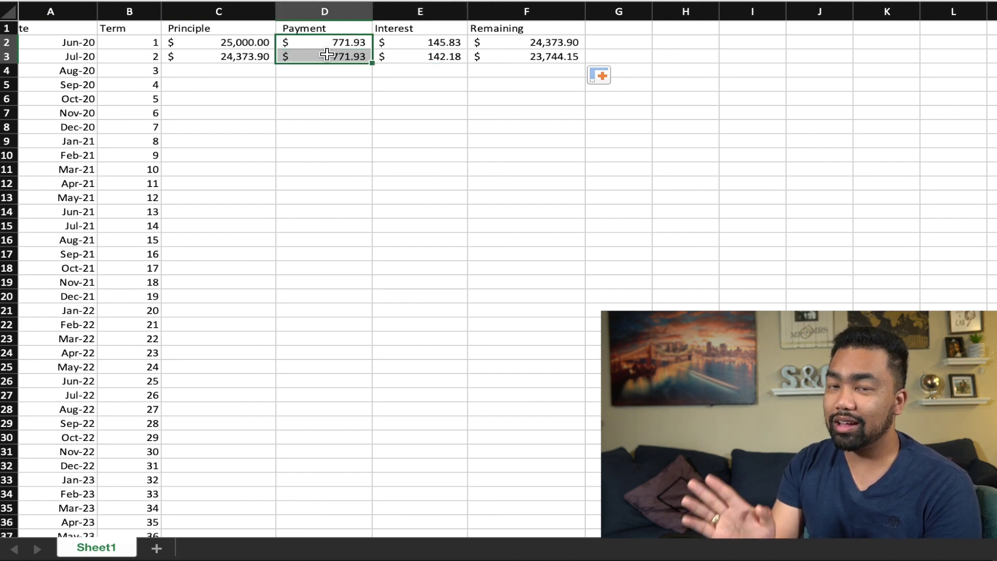
{"action": "left_click", "coordinate": [254, 61]}
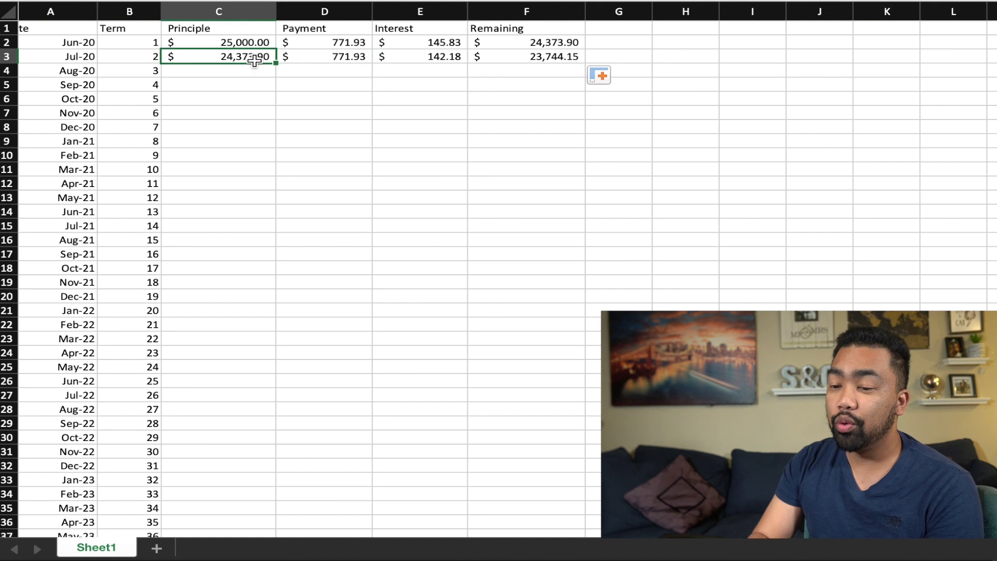
{"action": "left_click_drag", "start_coordinate": [254, 61], "coordinate": [490, 54]}
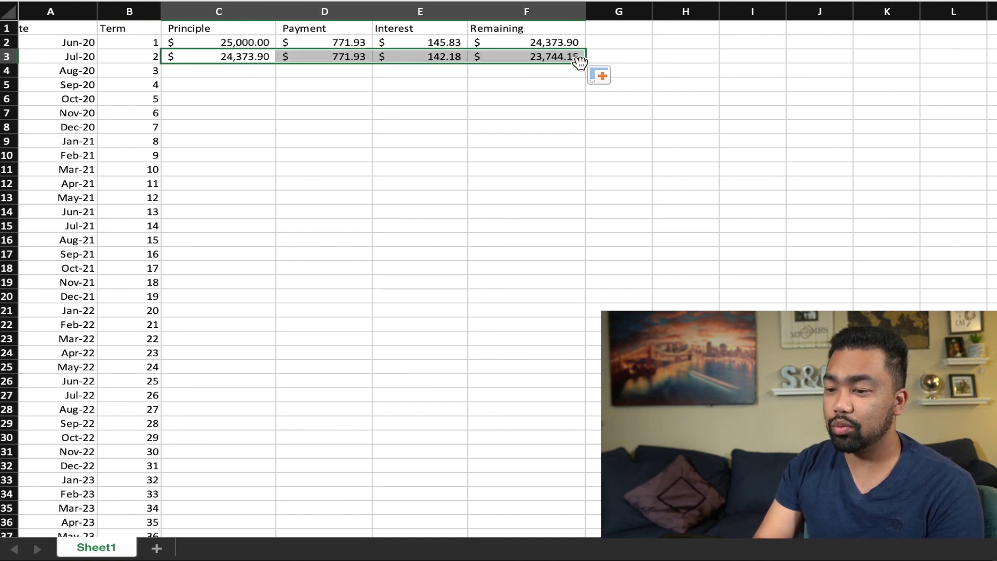
{"action": "left_click_drag", "start_coordinate": [584, 65], "coordinate": [529, 513]}
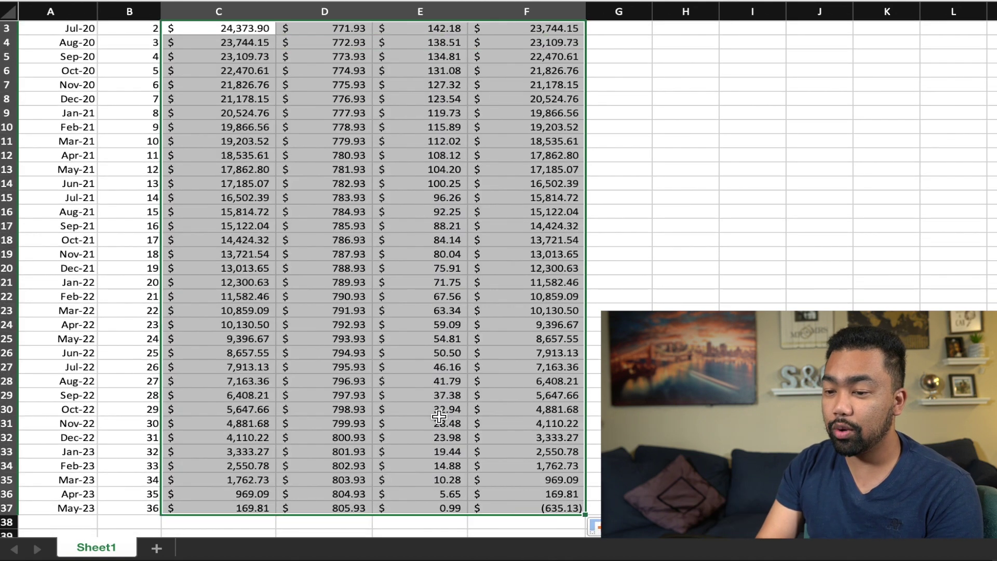
{"action": "scroll", "coordinate": [439, 416], "scroll_direction": "up", "scroll_amount": 2}
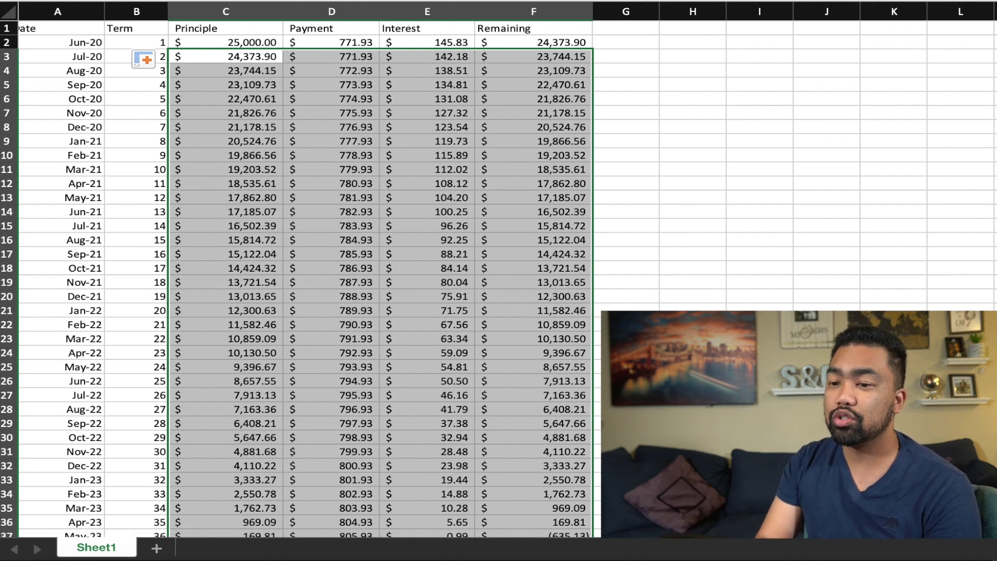
{"action": "key", "text": "ctrl+z"}
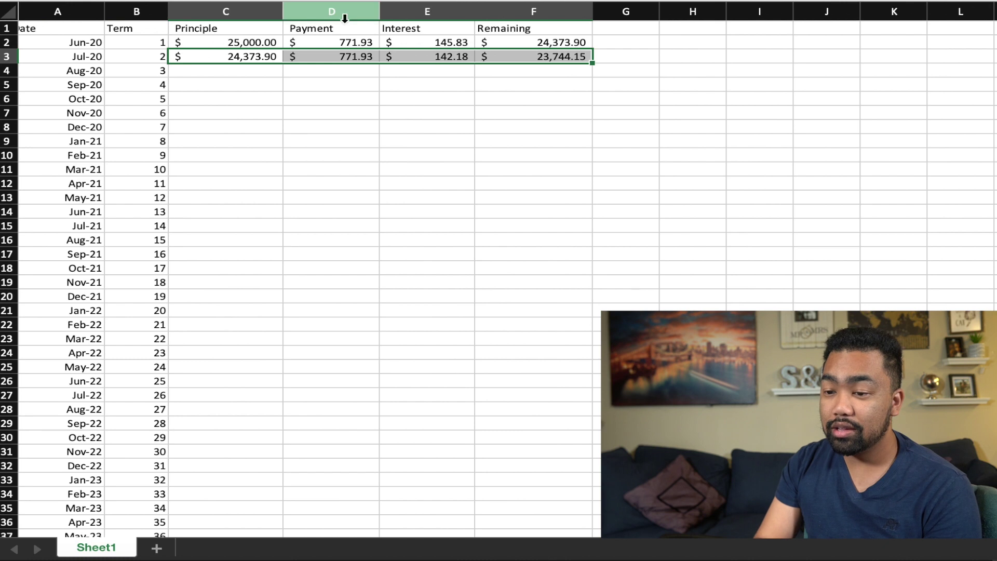
Fill the constant payment in D2:D3 down to month 36 in row 37
{"action": "left_click_drag", "start_coordinate": [351, 37], "coordinate": [354, 49]}
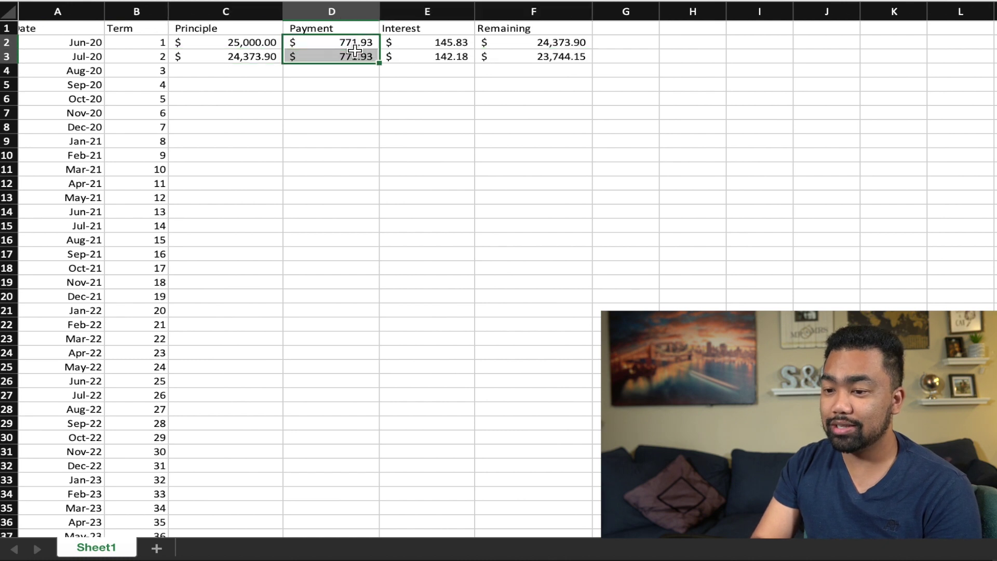
{"action": "left_click", "coordinate": [379, 67]}
{"action": "left_click_drag", "start_coordinate": [371, 46], "coordinate": [347, 520]}
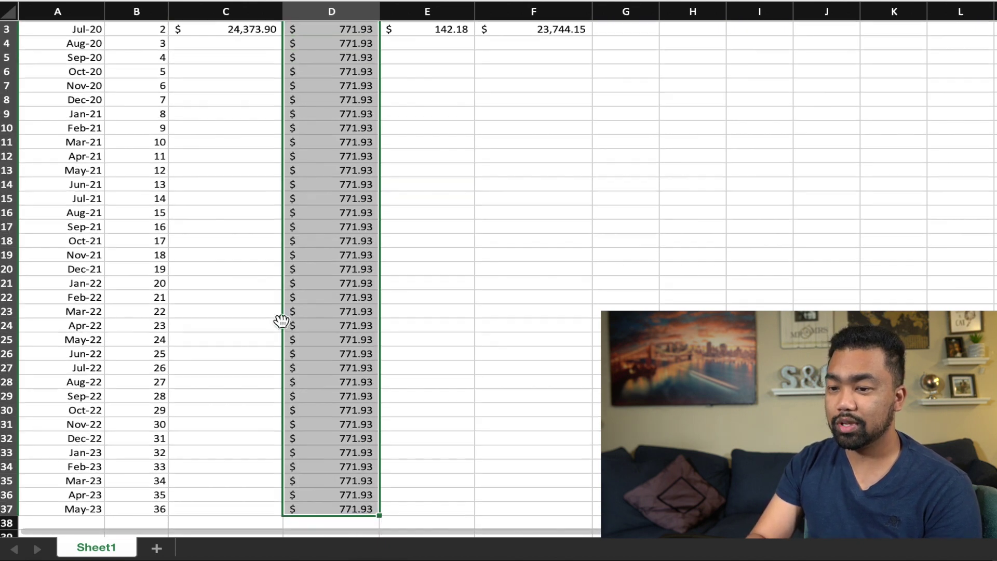
{"action": "scroll", "coordinate": [248, 112], "scroll_direction": "up", "scroll_amount": 2}
Fill the principle formula in C3 down the column to row 37
{"action": "left_click", "coordinate": [262, 56]}
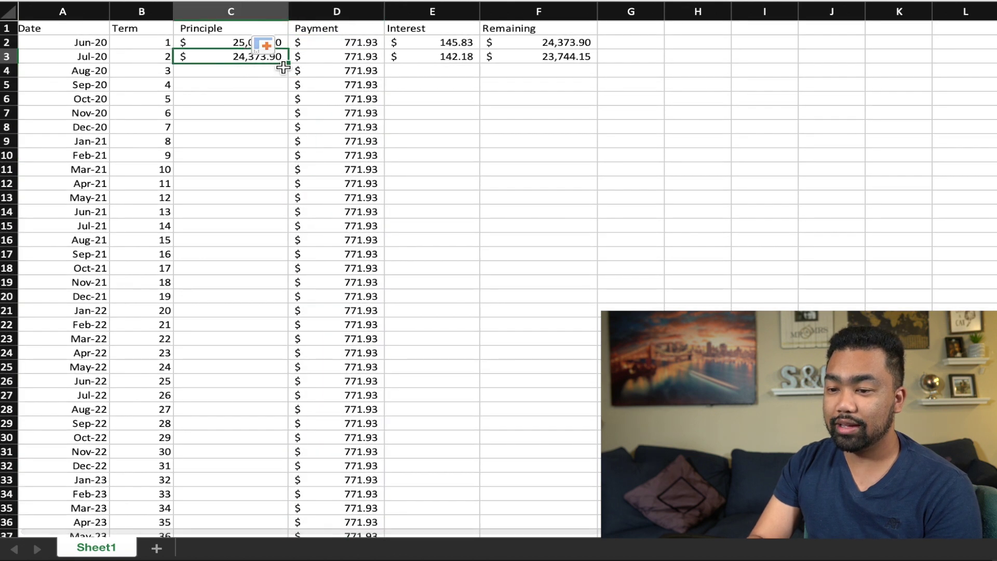
{"action": "left_click_drag", "start_coordinate": [288, 63], "coordinate": [223, 513]}
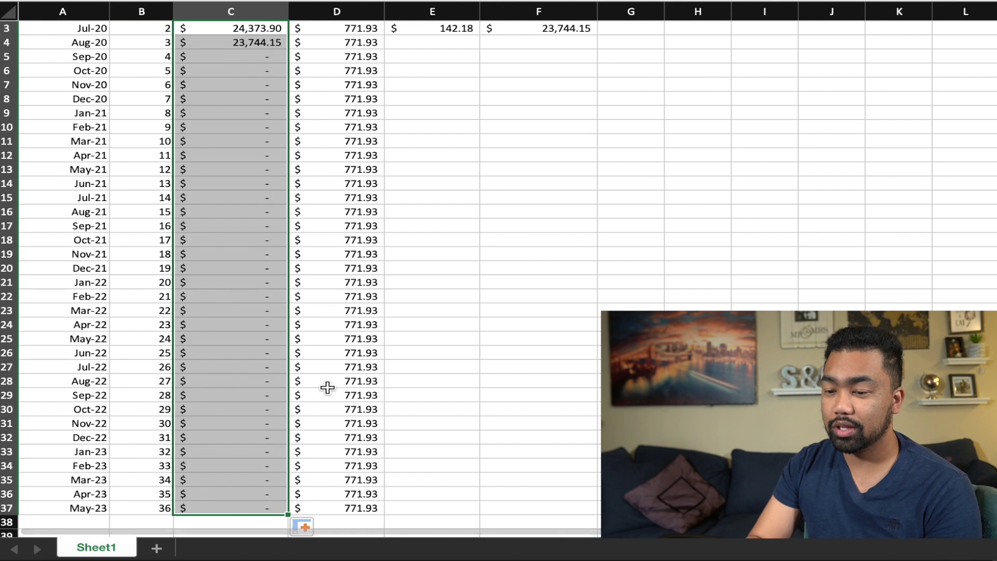
{"action": "scroll", "coordinate": [445, 298], "scroll_direction": "up", "scroll_amount": 2}
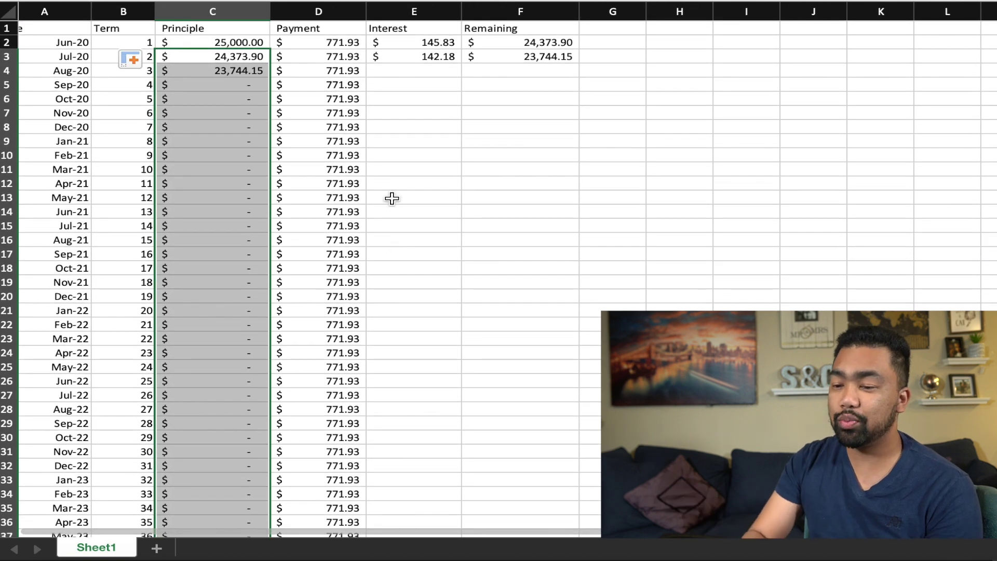
Fill the interest and remaining balance formulas in E3:F3 down to row 37
{"action": "left_click", "coordinate": [427, 54]}
{"action": "left_click_drag", "start_coordinate": [426, 54], "coordinate": [520, 56]}
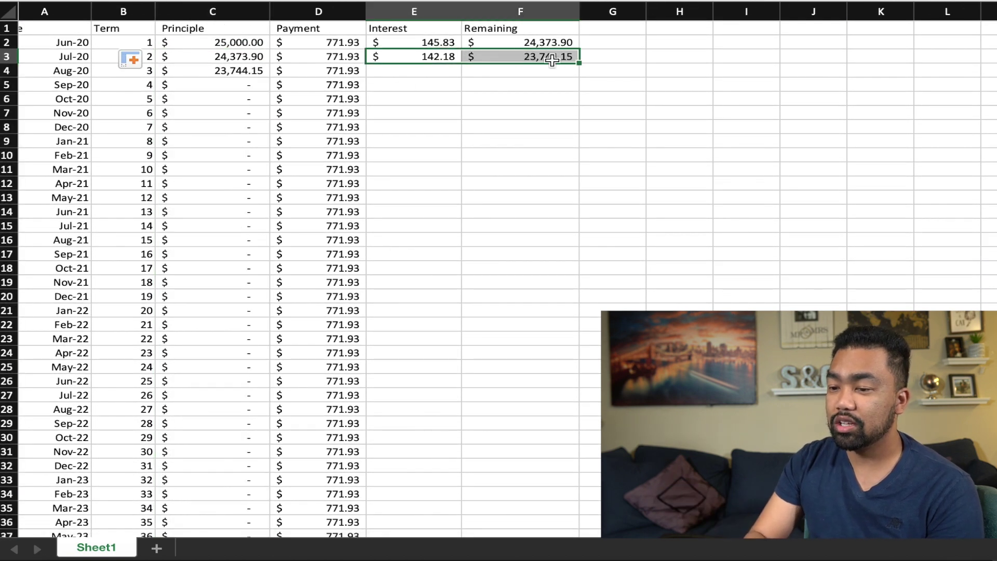
{"action": "left_click_drag", "start_coordinate": [579, 63], "coordinate": [532, 515]}
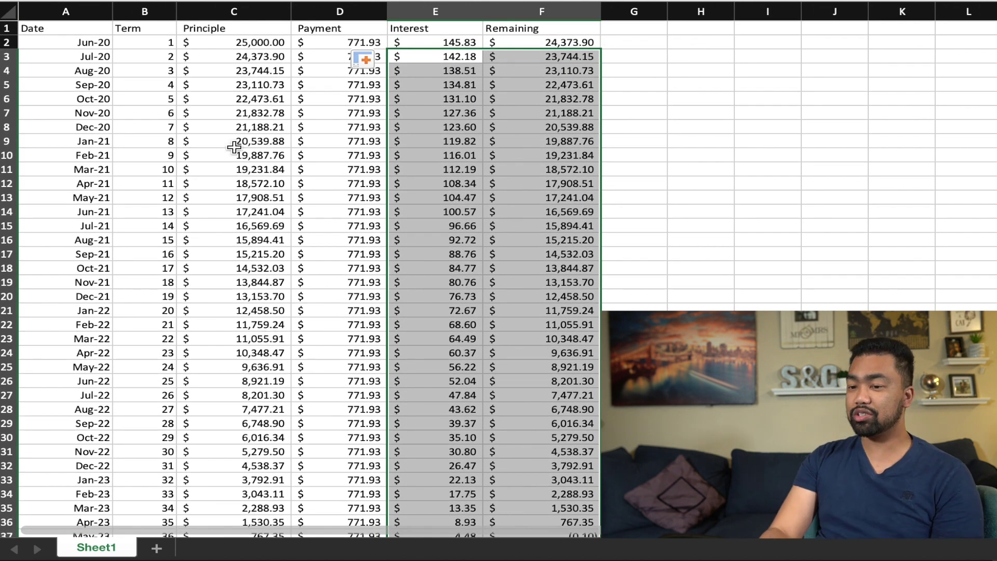
{"action": "left_click", "coordinate": [243, 87]}
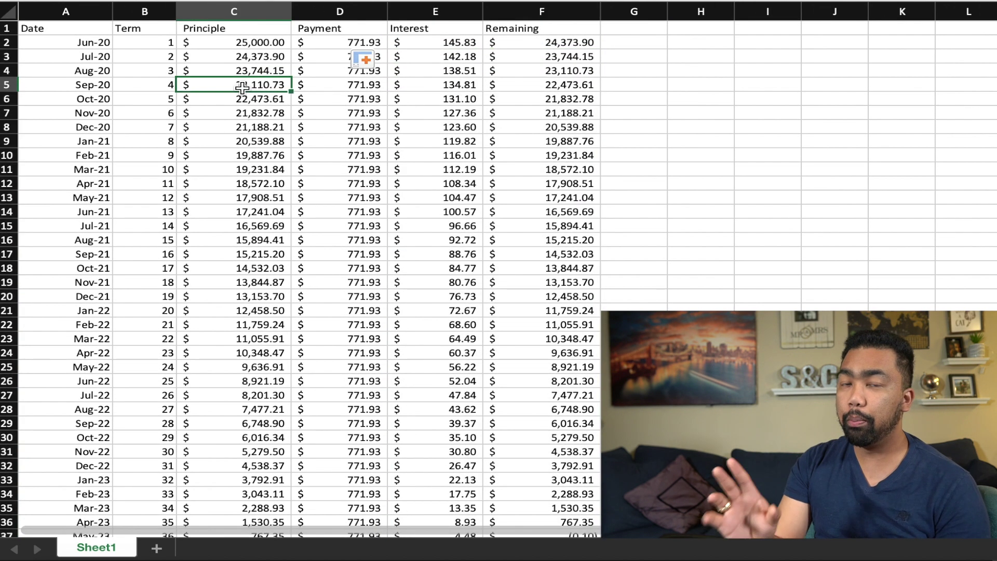
{"action": "left_click", "coordinate": [464, 40]}
{"action": "key", "text": "Down"}
{"action": "key", "text": "Down"}
{"action": "key", "text": "Down"}
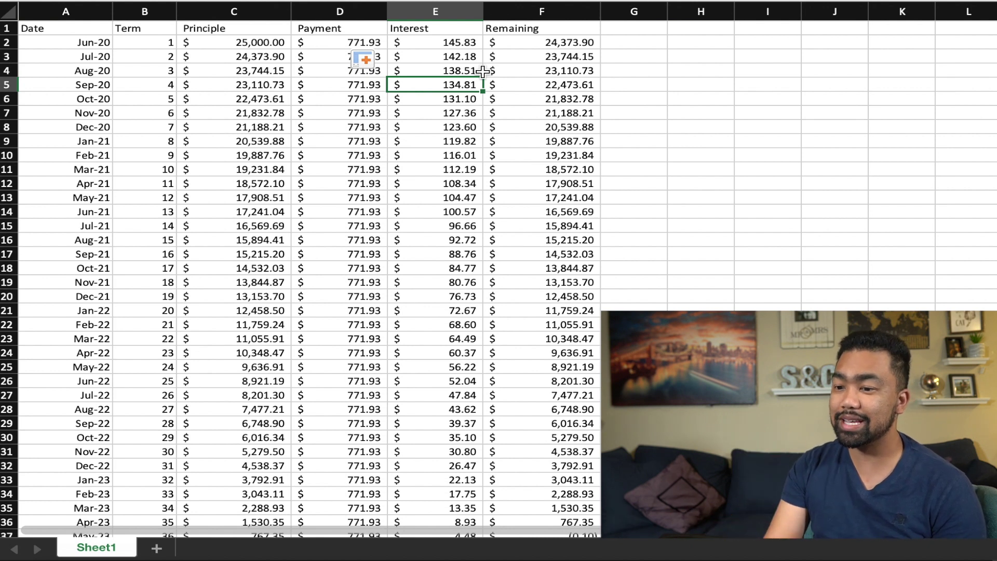
Total the interest column in E38 with a SUM formula covering E2:E37
{"action": "scroll", "coordinate": [492, 150], "scroll_direction": "down", "scroll_amount": 3}
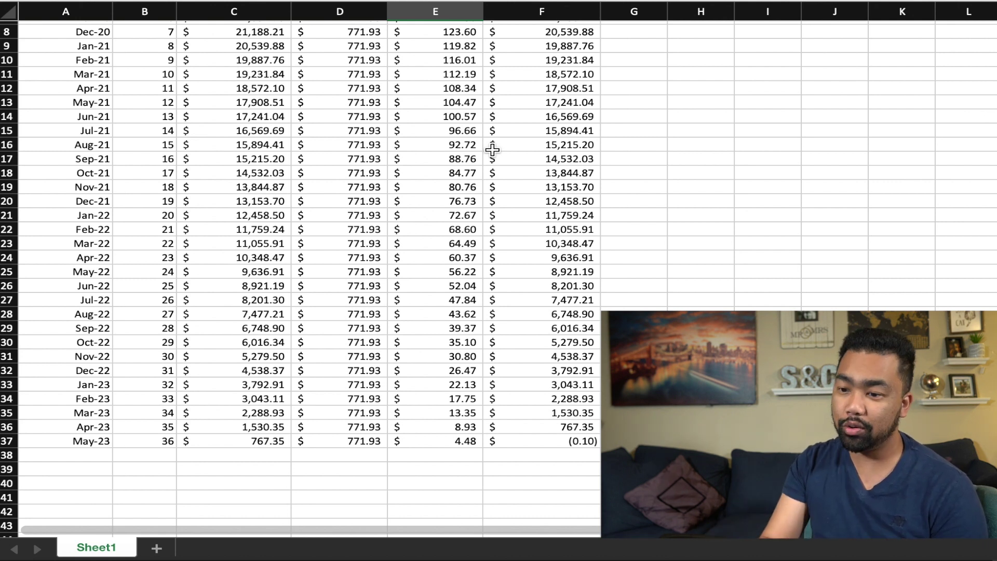
{"action": "left_click", "coordinate": [432, 450]}
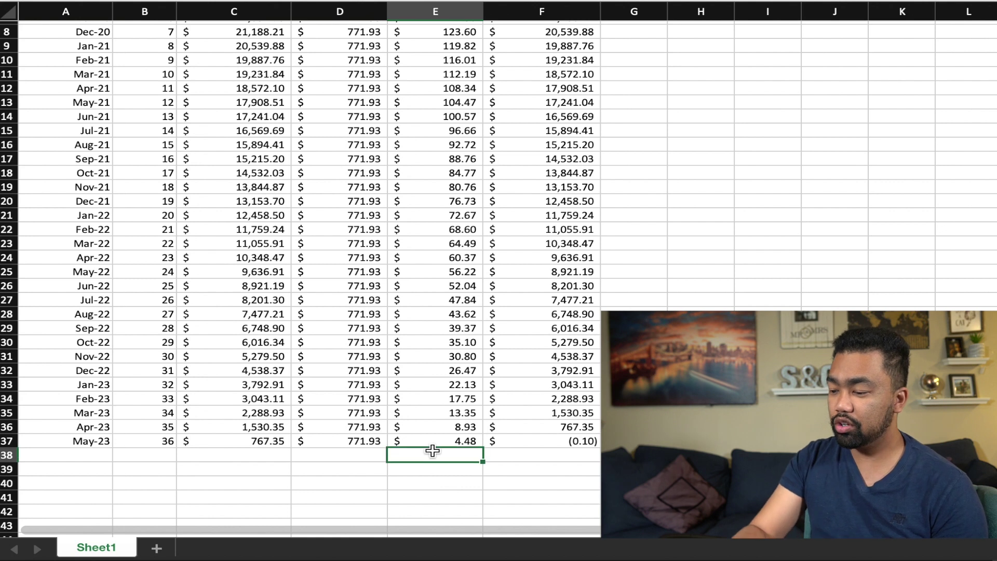
{"action": "type", "text": "=sum"}
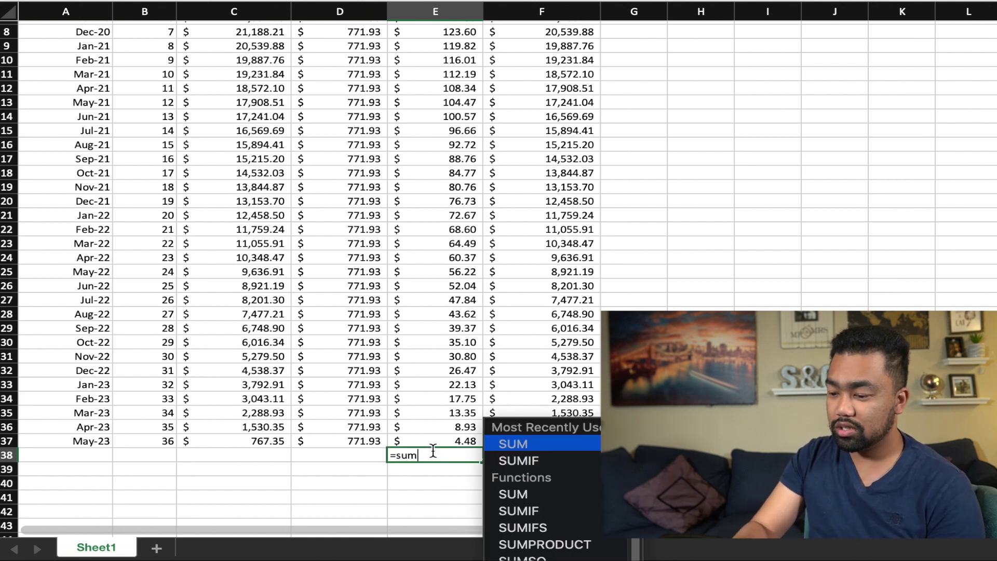
{"action": "type", "text": "("}
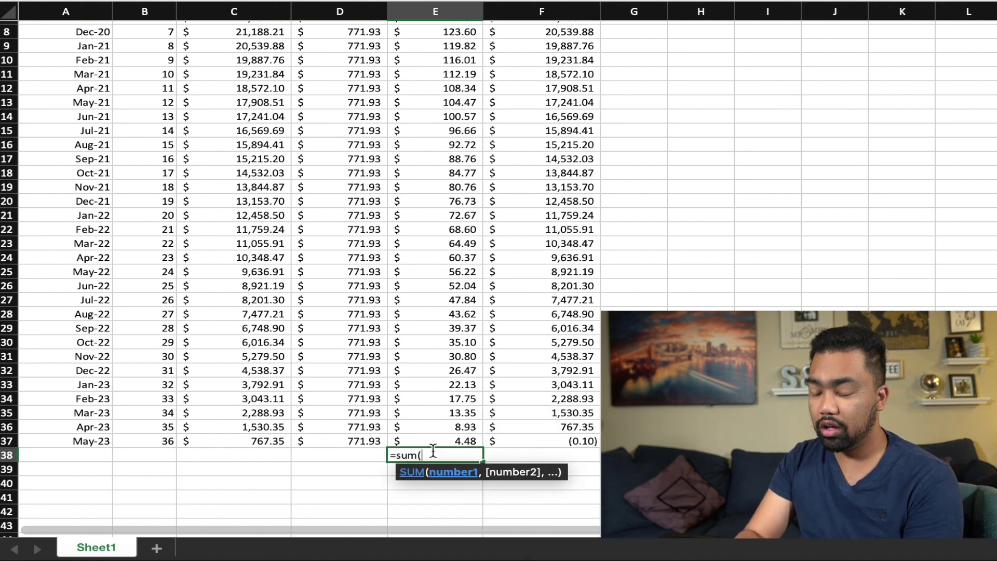
{"action": "type", "text": "E2"}
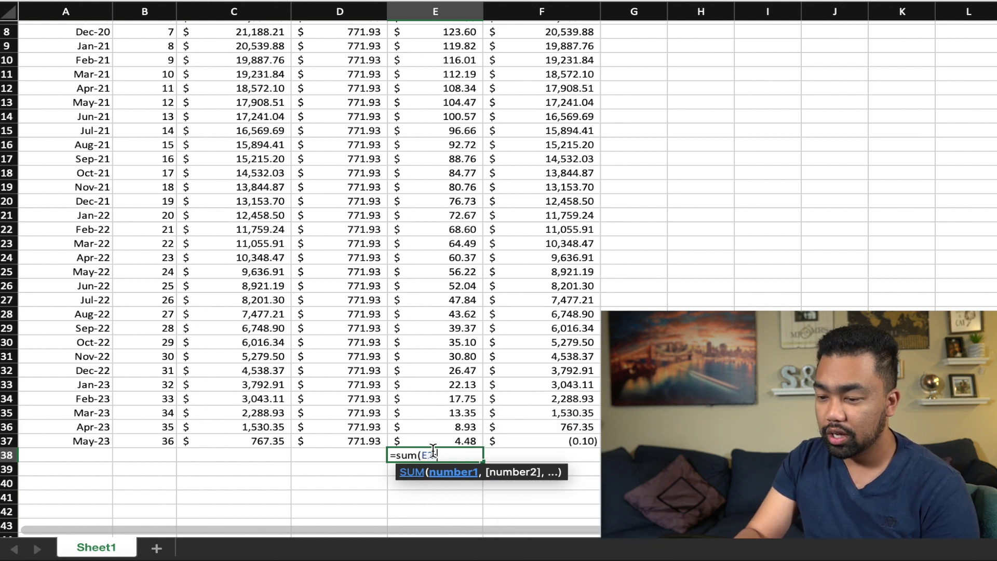
{"action": "type", "text": ":E"}
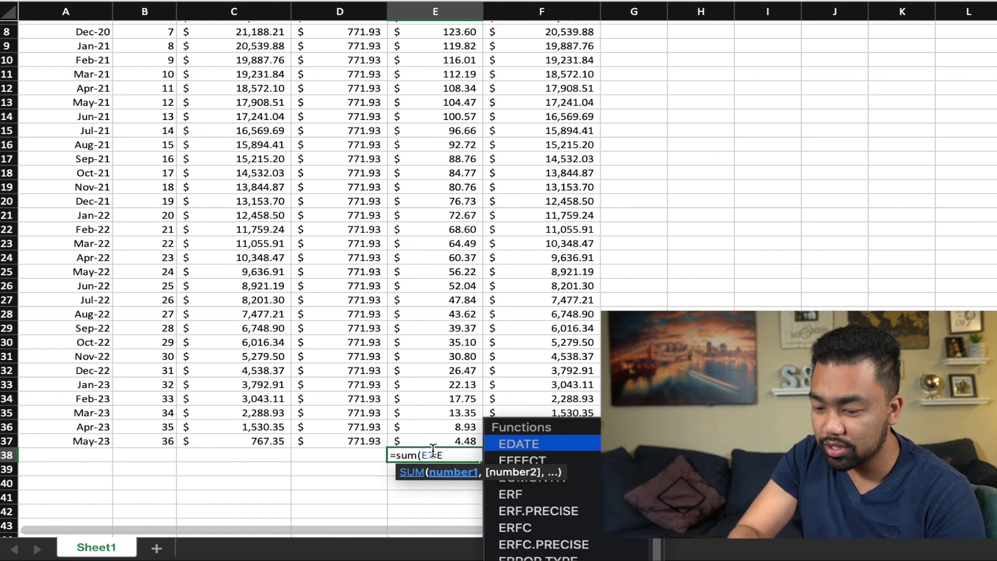
{"action": "type", "text": "37)"}
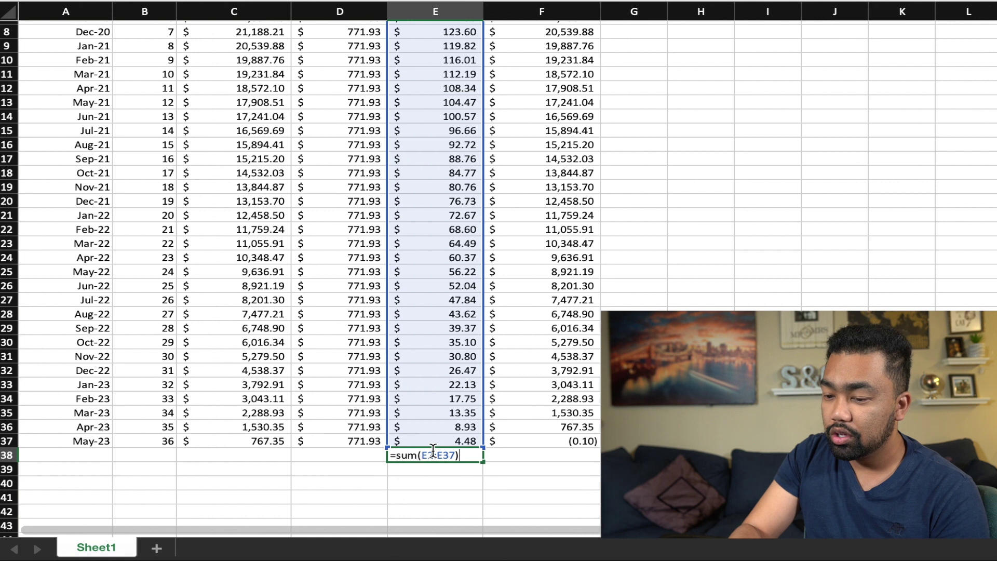
{"action": "key", "text": "Return"}
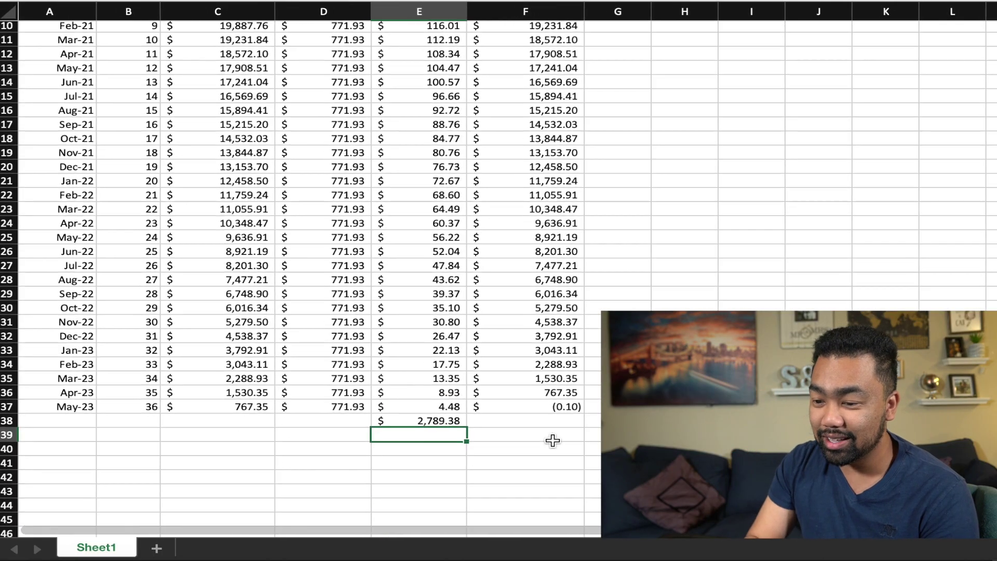
{"action": "key", "text": "Return"}
{"action": "scroll", "coordinate": [452, 439], "scroll_direction": "down", "scroll_amount": 1}
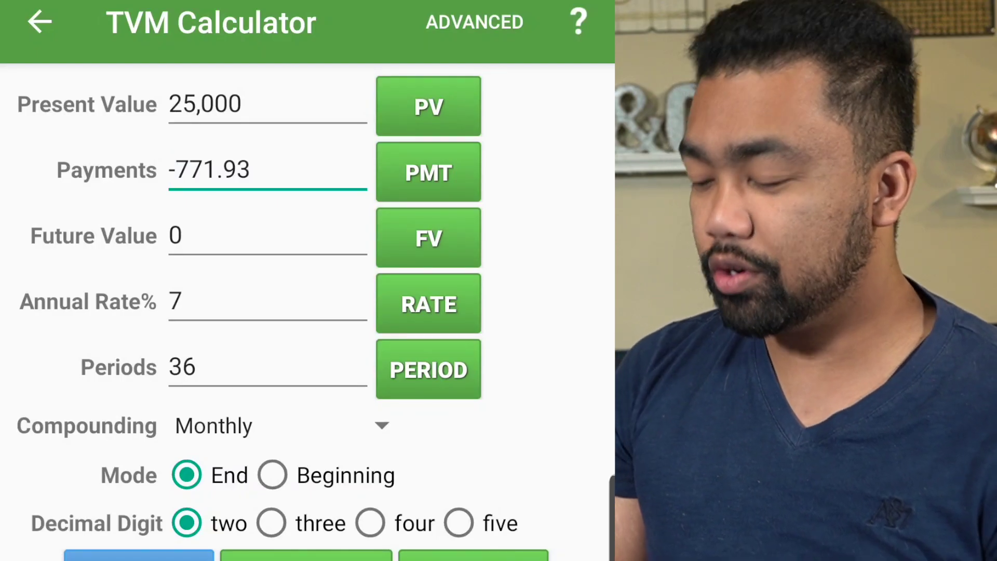
Switch to TVM Calculator, set the periods to 72, and compute the monthly payment for the $25,000 loan
{"action": "left_click", "coordinate": [196, 367]}
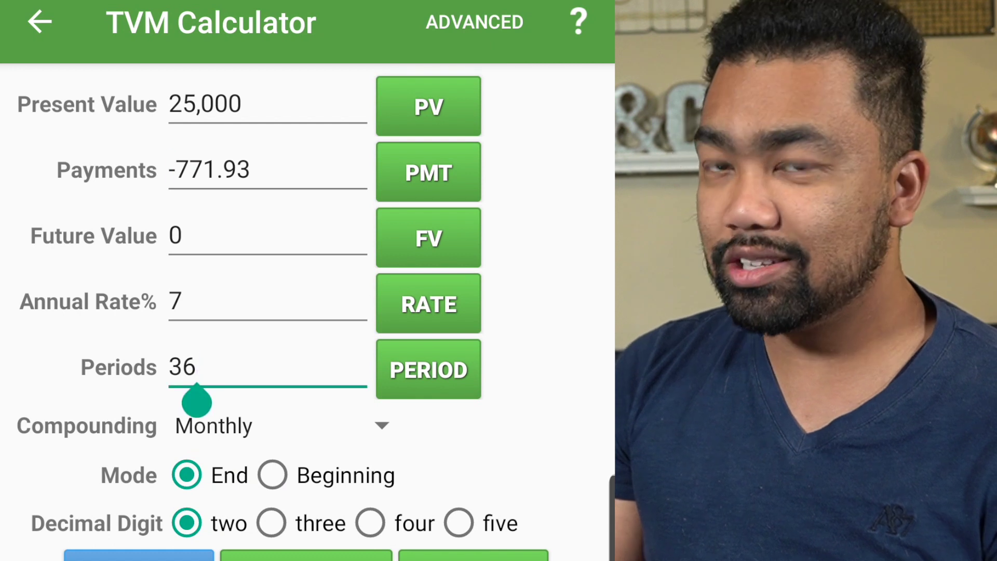
{"action": "key", "text": "BackSpace"}
{"action": "key", "text": "BackSpace"}
{"action": "type", "text": "72"}
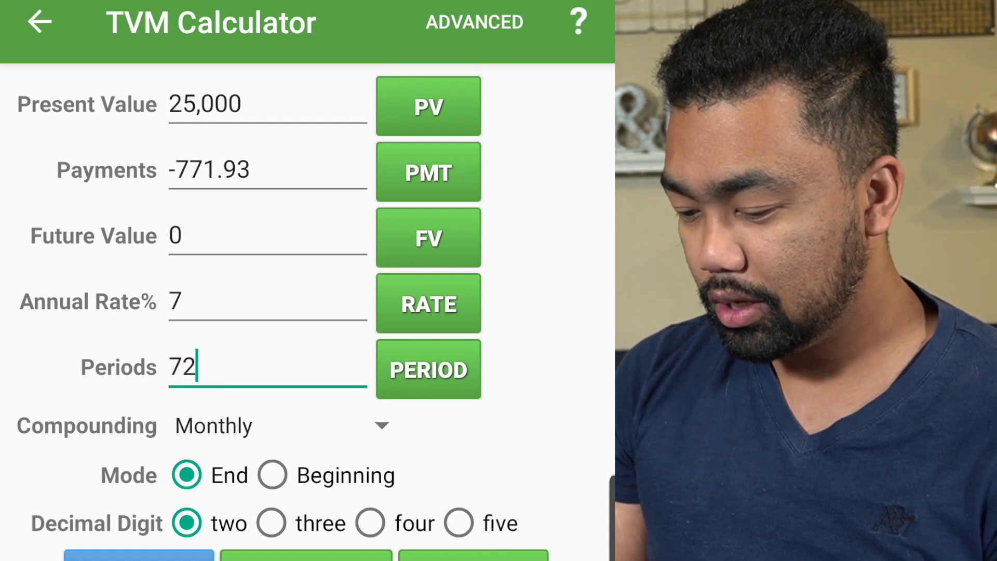
{"action": "left_click", "coordinate": [429, 172]}
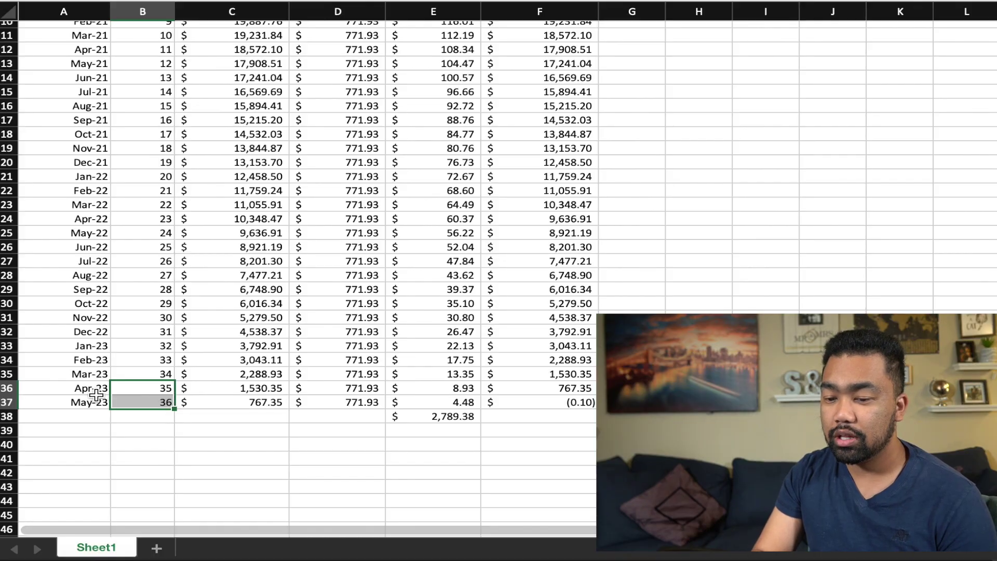
Extend the date and term series in columns A and B below month 36 by filling down from A36:B37
{"action": "left_click_drag", "start_coordinate": [93, 389], "coordinate": [167, 115]}
{"action": "scroll", "coordinate": [362, 107], "scroll_direction": "up", "scroll_amount": 20}
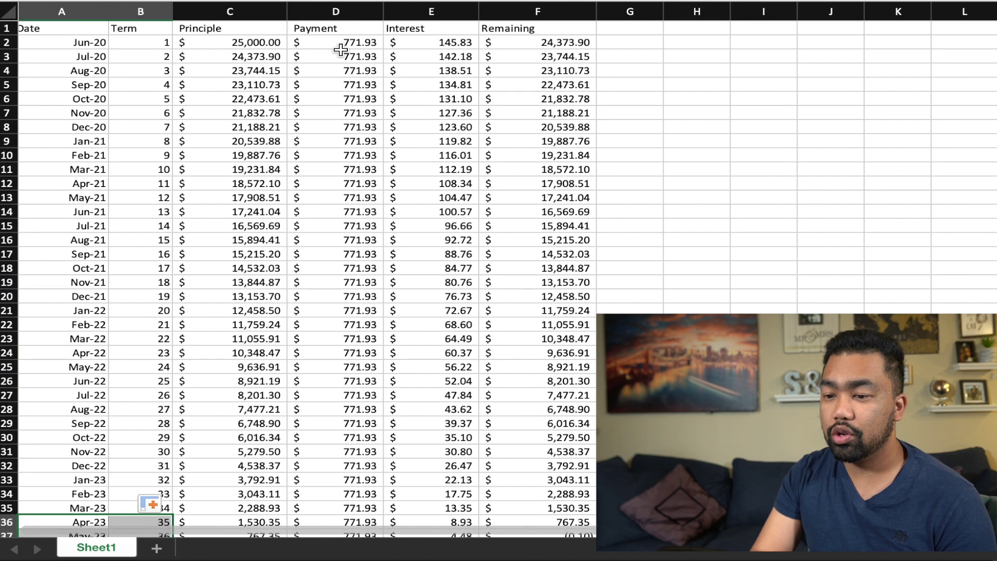
{"action": "left_click", "coordinate": [341, 51]}
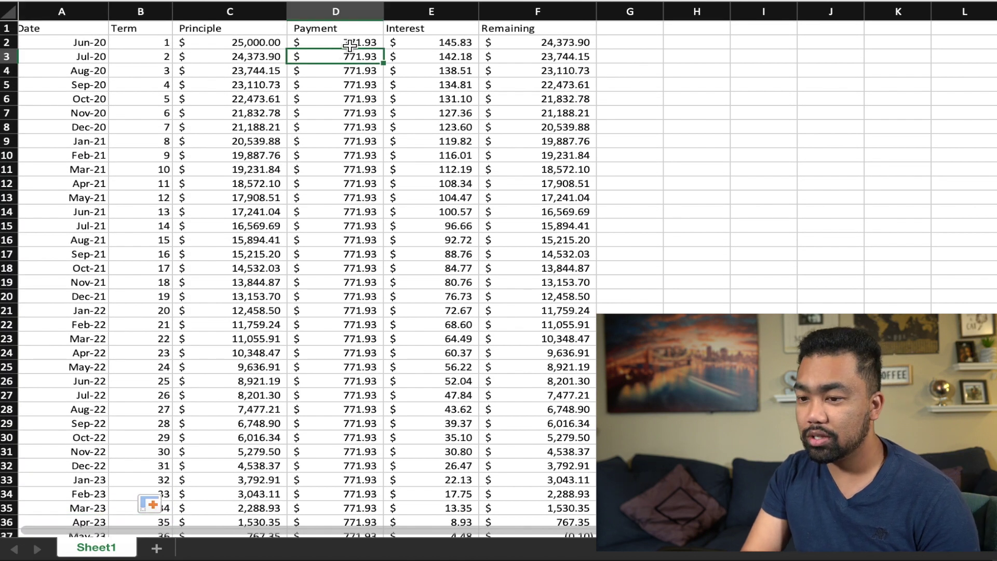
Set the first payment in D2 to 426.23 and fill it down the payment column through row 73
{"action": "left_click", "coordinate": [354, 42]}
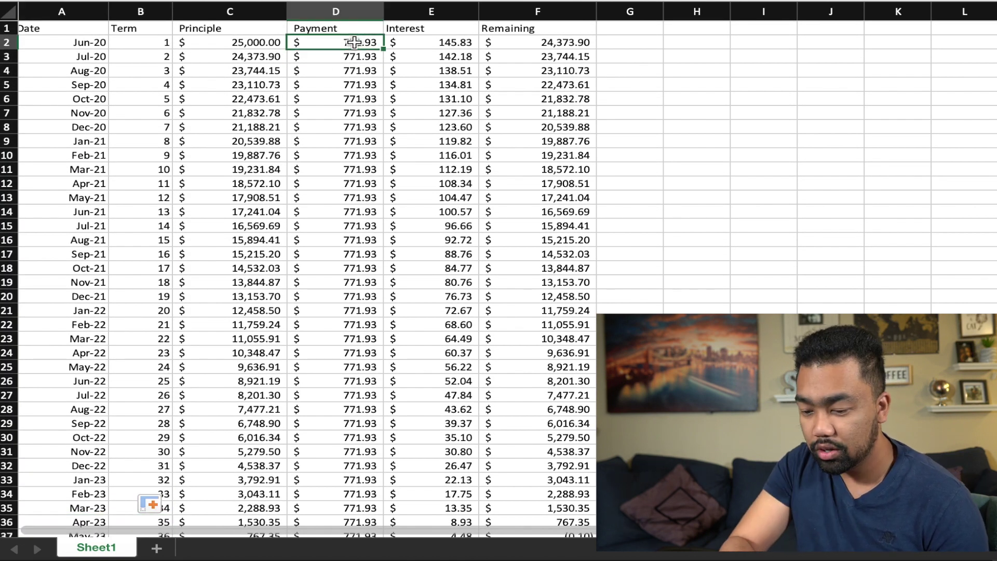
{"action": "type", "text": "426.23"}
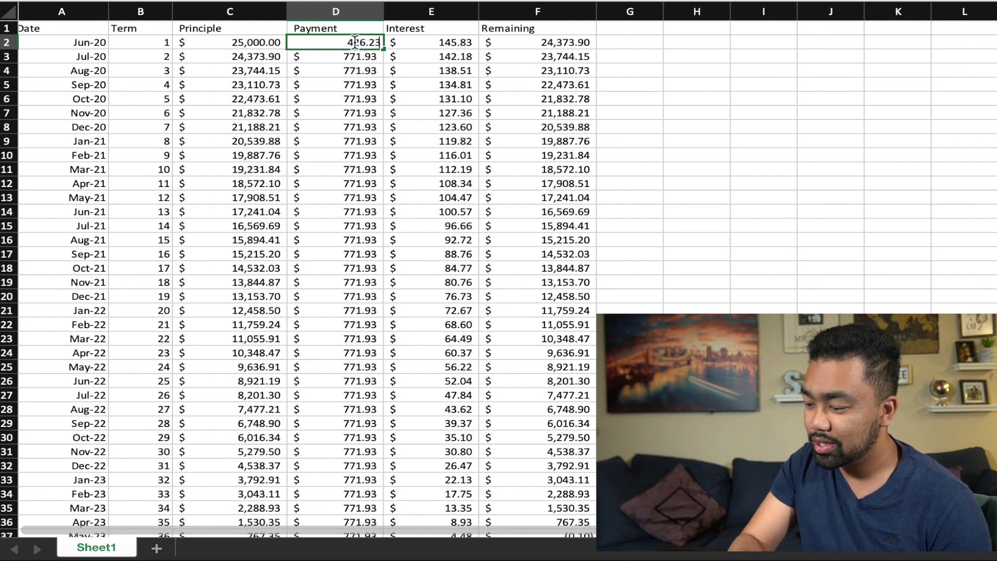
{"action": "key", "text": "Return"}
{"action": "left_click", "coordinate": [354, 42]}
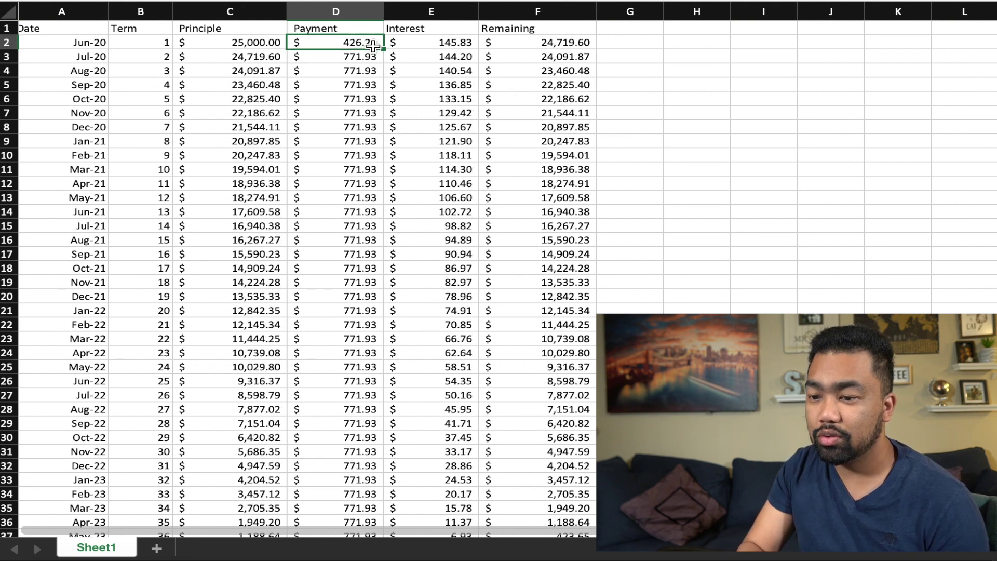
{"action": "left_click_drag", "start_coordinate": [382, 49], "coordinate": [331, 507]}
{"action": "scroll", "coordinate": [251, 358], "scroll_direction": "up", "scroll_amount": 15}
{"action": "scroll", "coordinate": [251, 358], "scroll_direction": "down", "scroll_amount": 4}
Extend the principal formula in column C by filling down from C36 through the month 72 row
{"action": "left_click", "coordinate": [253, 382]}
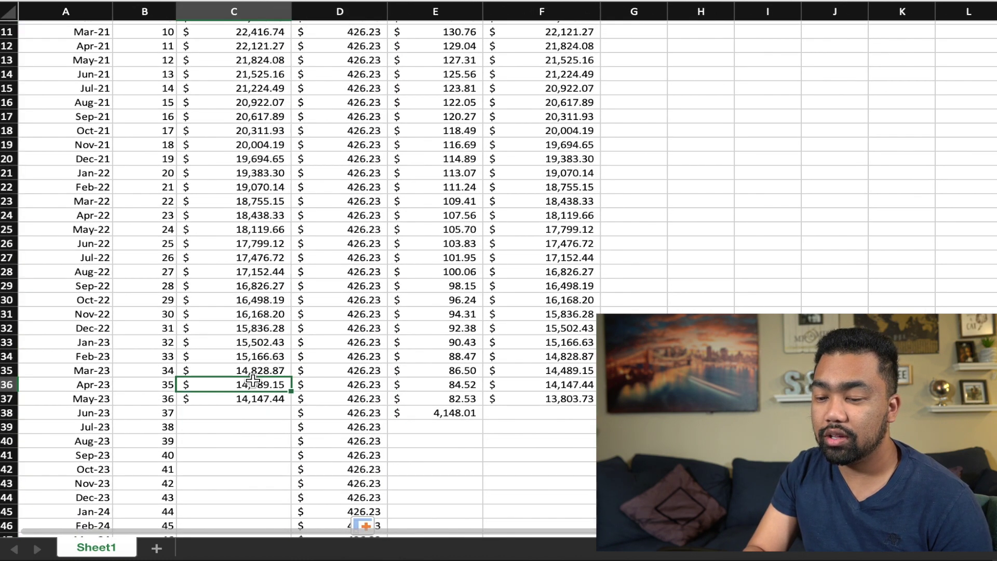
{"action": "mouse_move", "coordinate": [252, 393]}
{"action": "left_mouse_down"}
{"action": "mouse_move", "coordinate": [291, 505]}
{"action": "mouse_move", "coordinate": [292, 553]}
{"action": "mouse_move", "coordinate": [282, 434]}
{"action": "mouse_move", "coordinate": [265, 526]}
{"action": "left_mouse_up"}
{"action": "scroll", "coordinate": [419, 466], "scroll_direction": "up", "scroll_amount": 12}
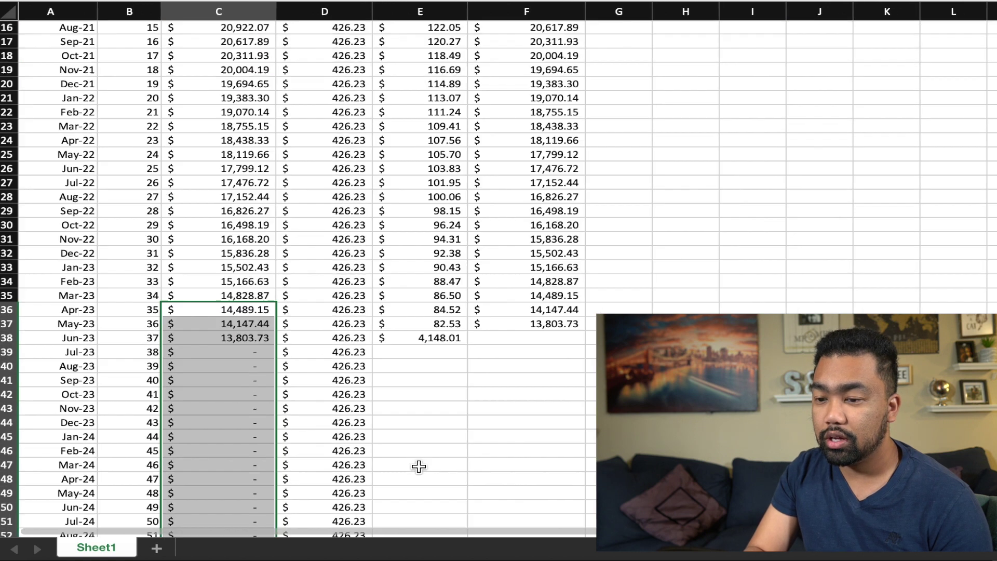
Fill the interest and remaining balance formulas in E37:F37 down to row 73
{"action": "scroll", "coordinate": [418, 466], "scroll_direction": "down", "scroll_amount": 5}
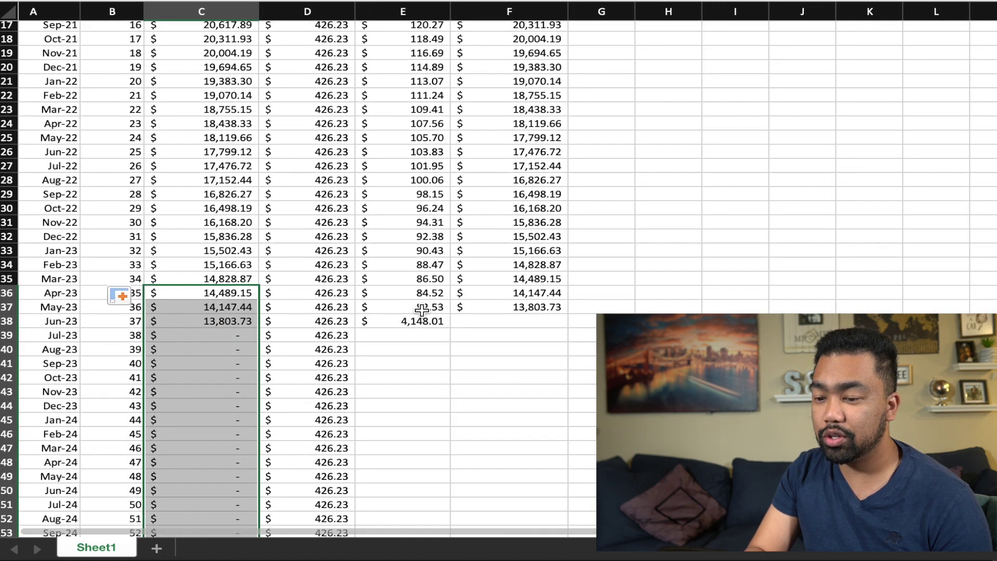
{"action": "left_click_drag", "start_coordinate": [424, 307], "coordinate": [484, 305]}
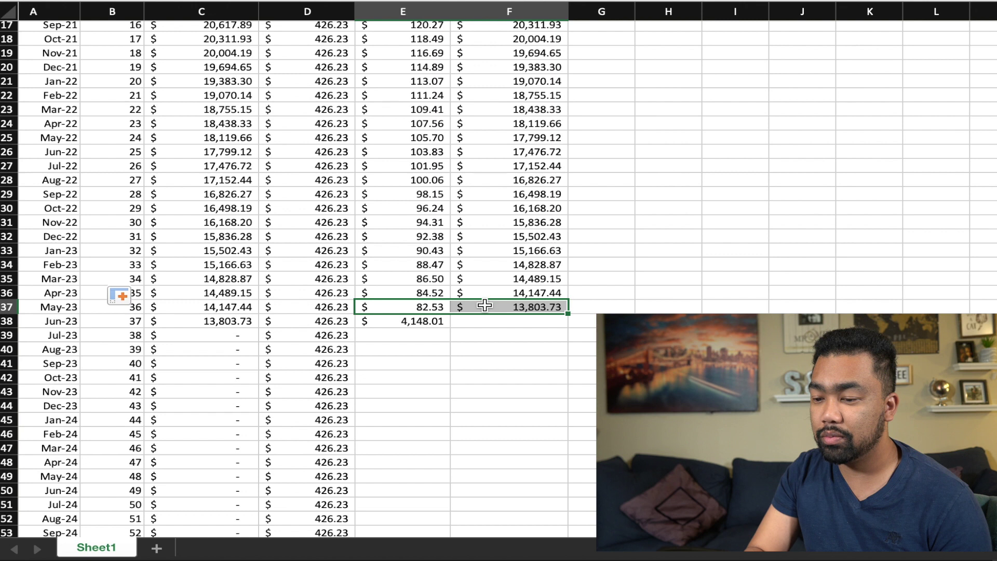
{"action": "left_click_drag", "start_coordinate": [569, 312], "coordinate": [536, 459]}
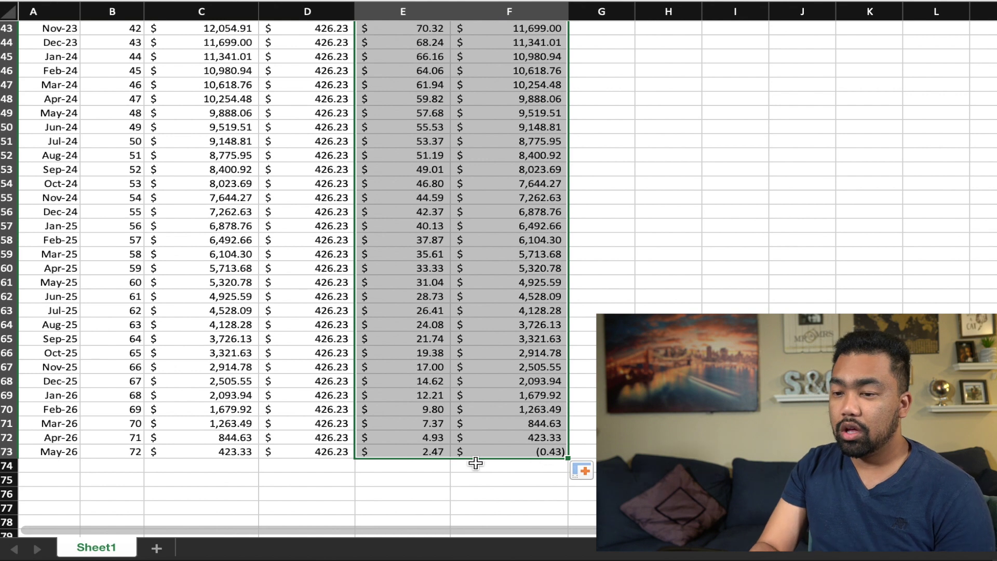
Total the 72 months of interest in E74 with a SUM formula covering E2:E73
{"action": "left_click", "coordinate": [410, 469]}
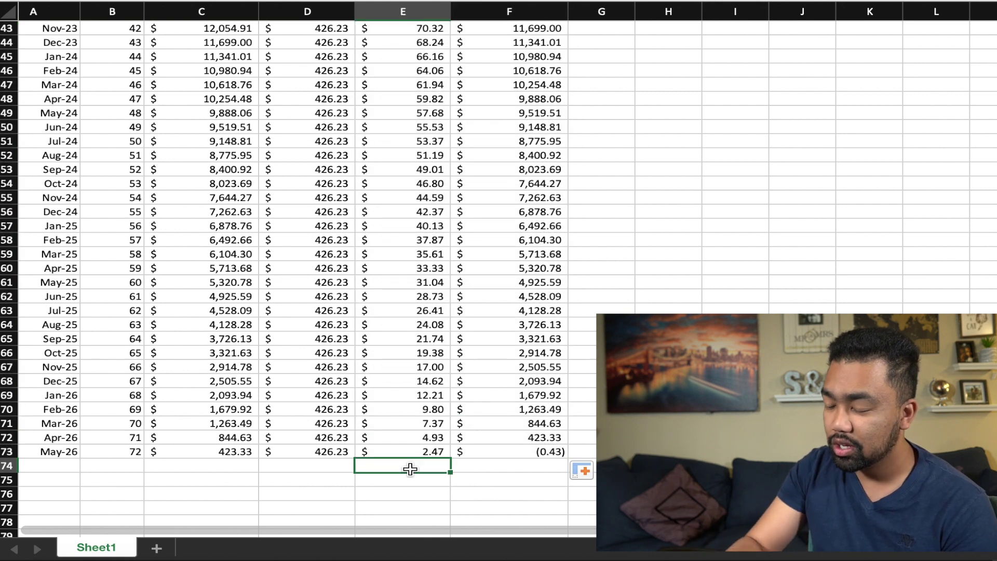
{"action": "type", "text": "=SUM"}
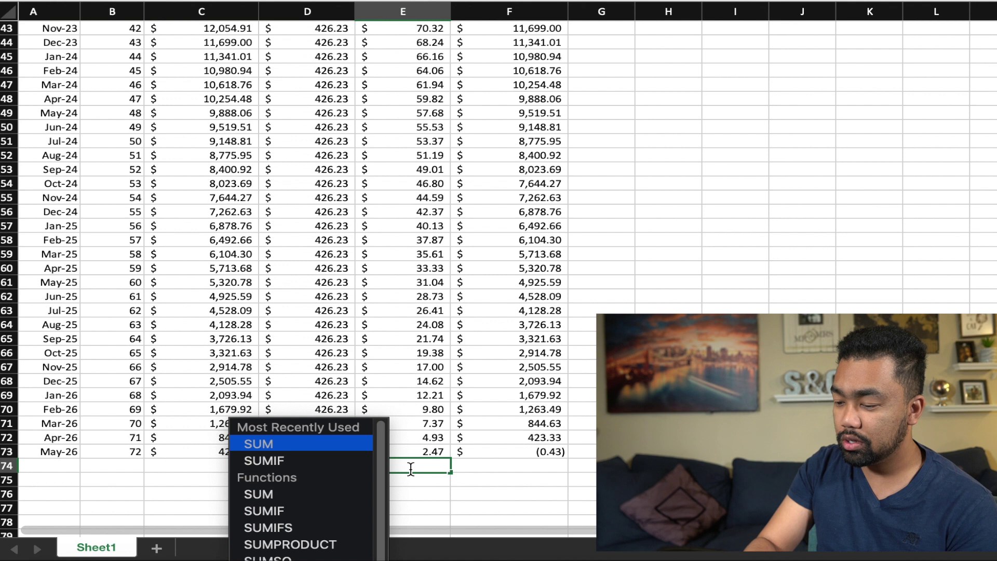
{"action": "type", "text": "(E"}
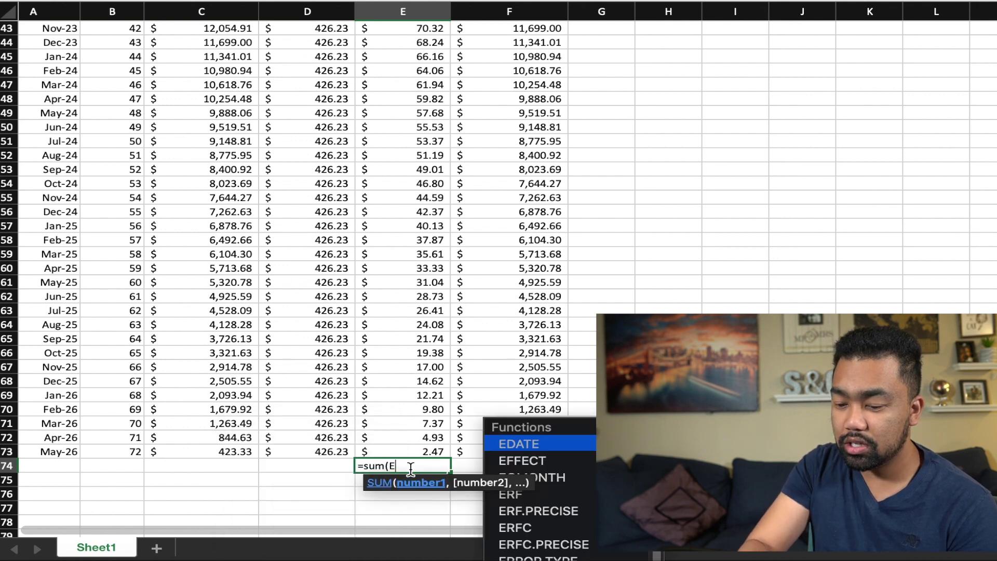
{"action": "type", "text": "2:"}
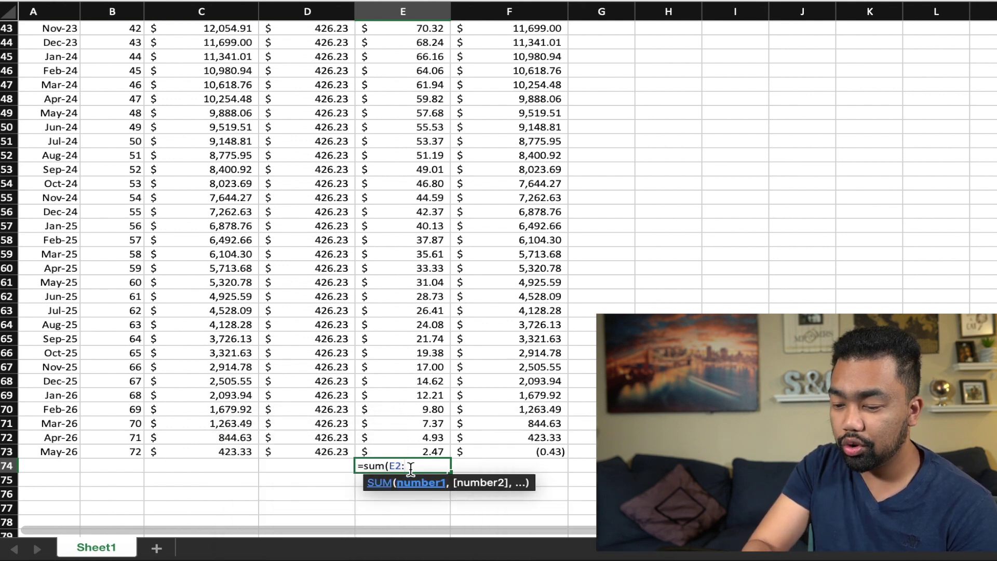
{"action": "type", "text": "E"}
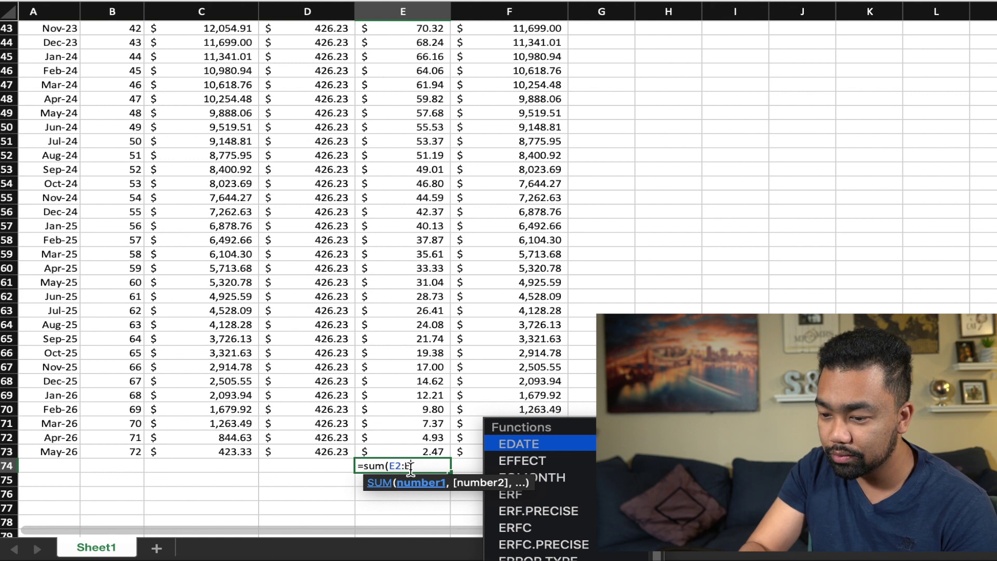
{"action": "type", "text": "73"}
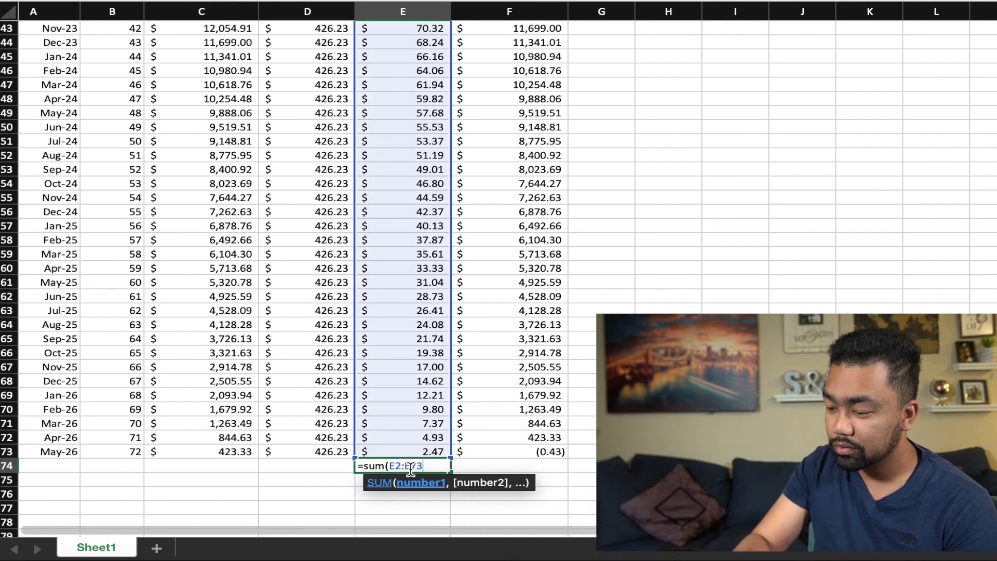
{"action": "type", "text": ")"}
{"action": "key", "text": "Return"}
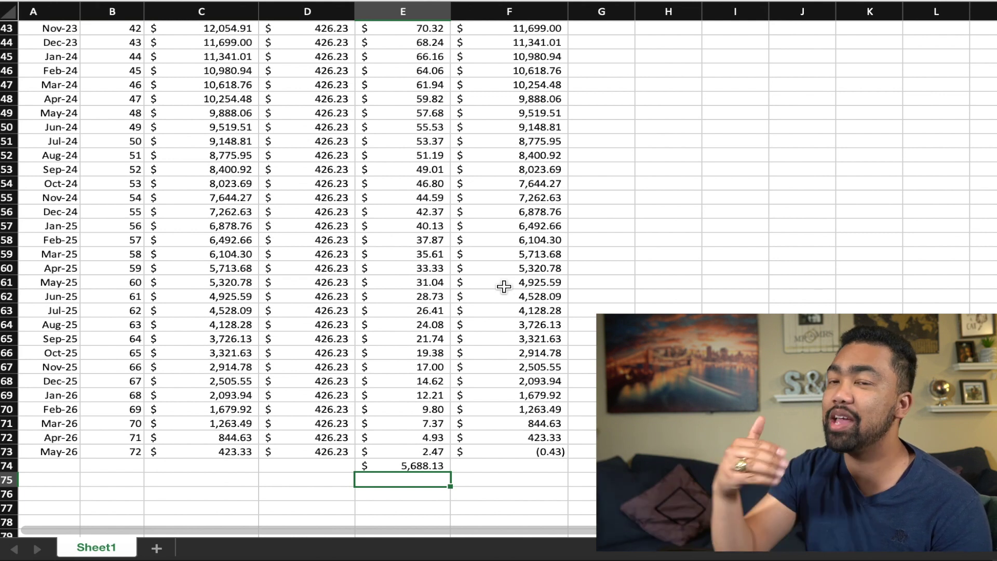
{"action": "left_click", "coordinate": [449, 368]}
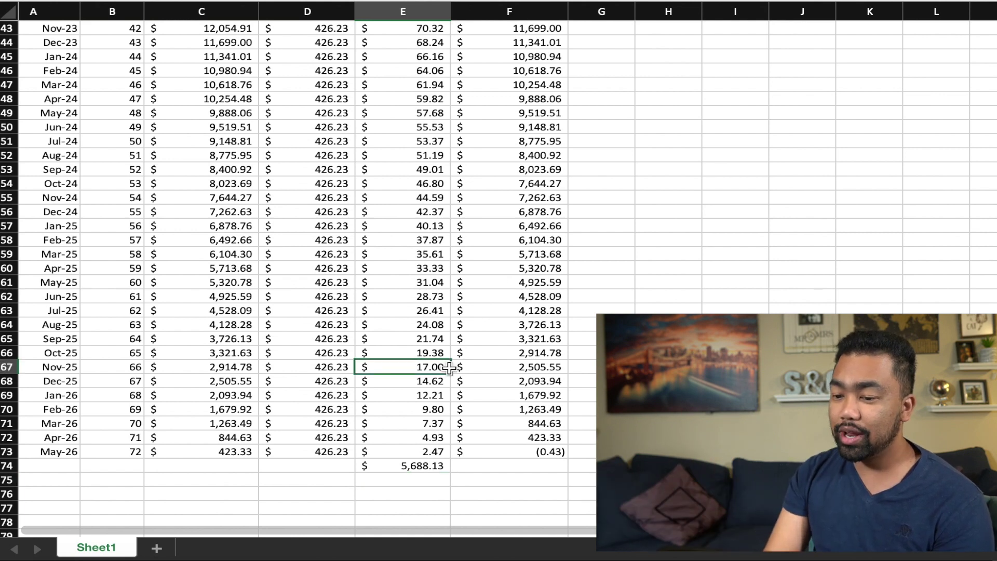
{"action": "left_click", "coordinate": [403, 466]}
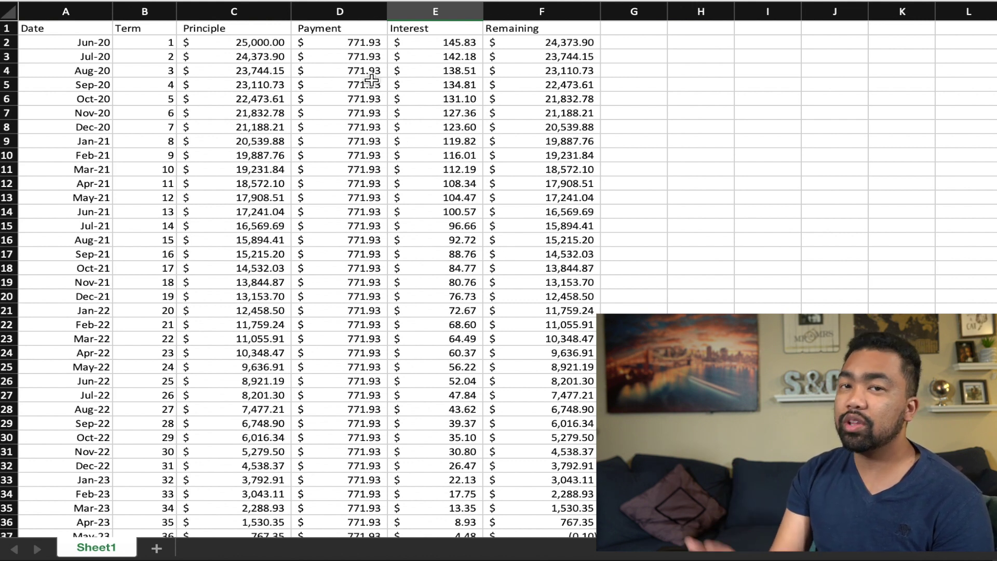
In the 36-month schedule, set the first payment in D2 to 1,000 and fill it down to row 36
{"action": "left_click", "coordinate": [356, 44]}
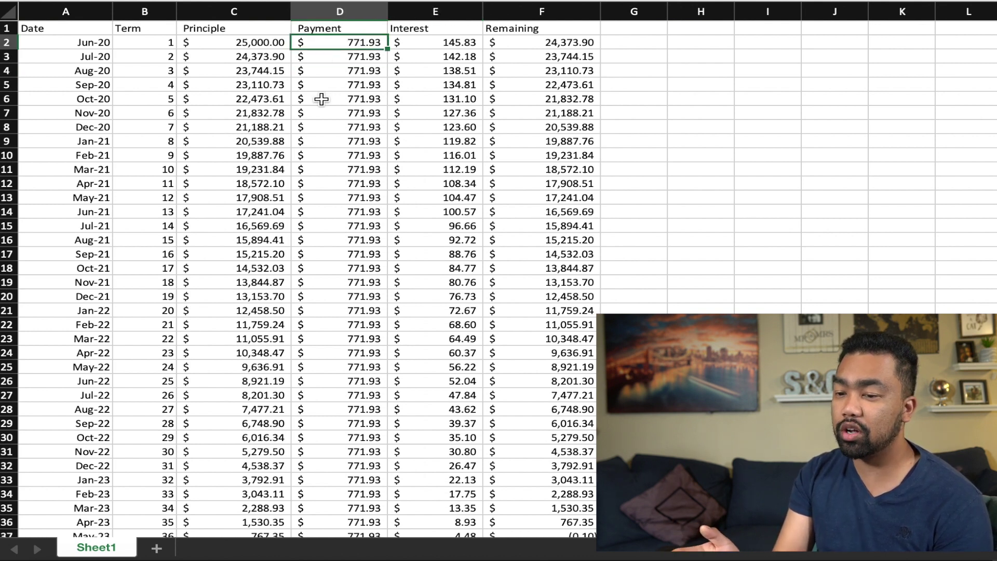
{"action": "type", "text": "1"}
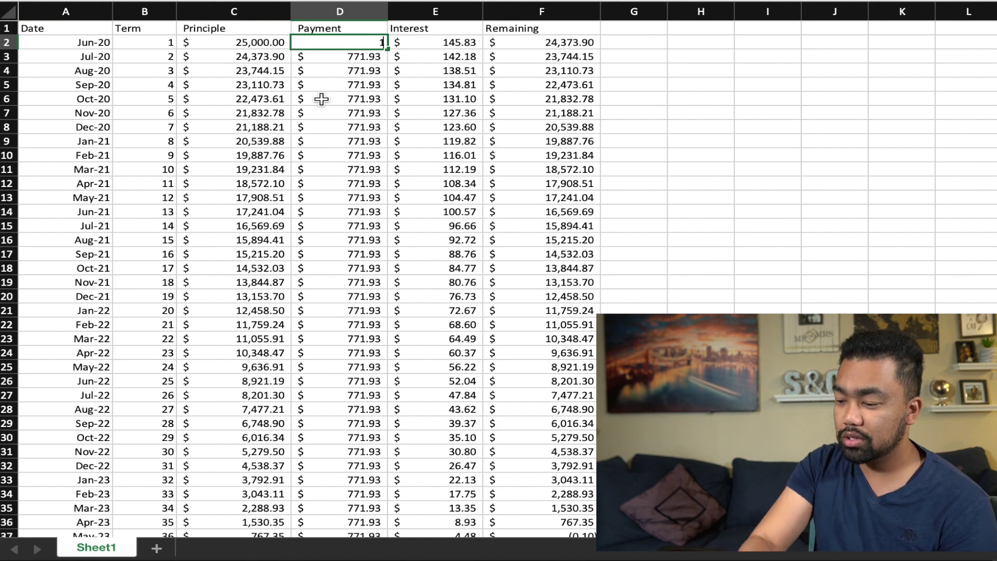
{"action": "type", "text": ",000"}
{"action": "key", "text": "Return"}
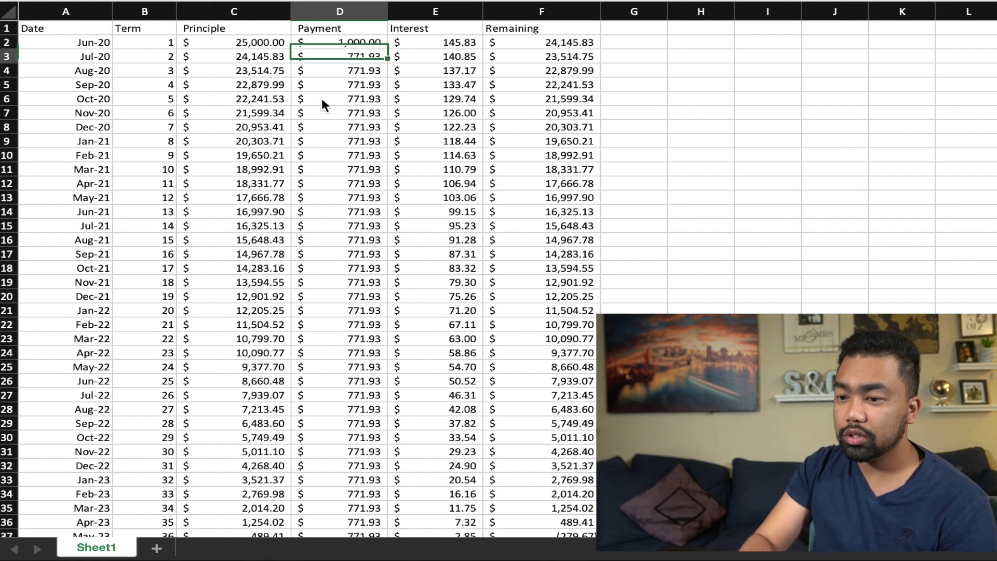
{"action": "left_click", "coordinate": [365, 37]}
{"action": "mouse_move", "coordinate": [385, 51]}
{"action": "left_mouse_down"}
{"action": "mouse_move", "coordinate": [338, 220]}
{"action": "mouse_move", "coordinate": [328, 540]}
{"action": "mouse_move", "coordinate": [354, 487]}
{"action": "left_mouse_up"}
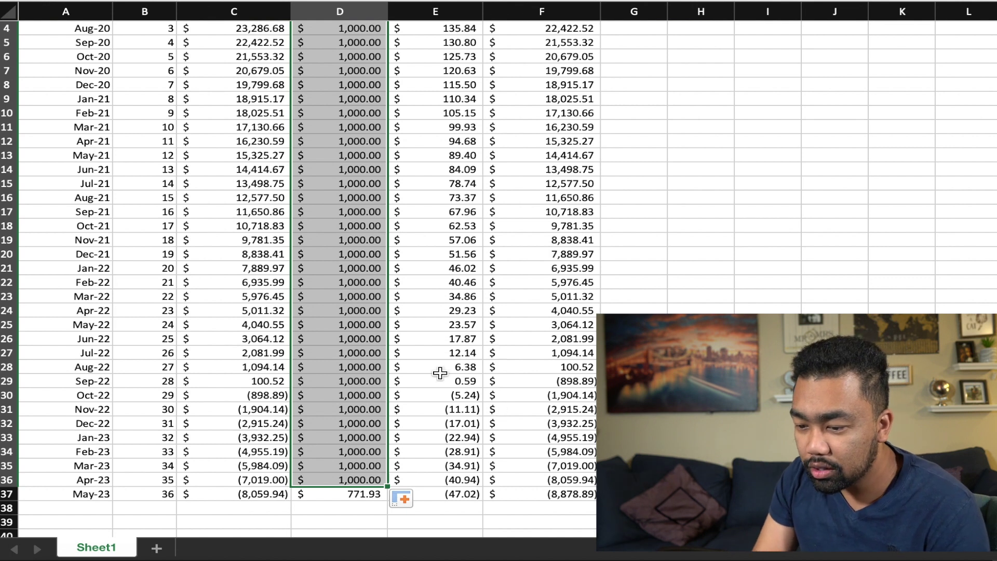
Remove the schedule rows below month 27, from row 29 through row 37
{"action": "left_click", "coordinate": [14, 384]}
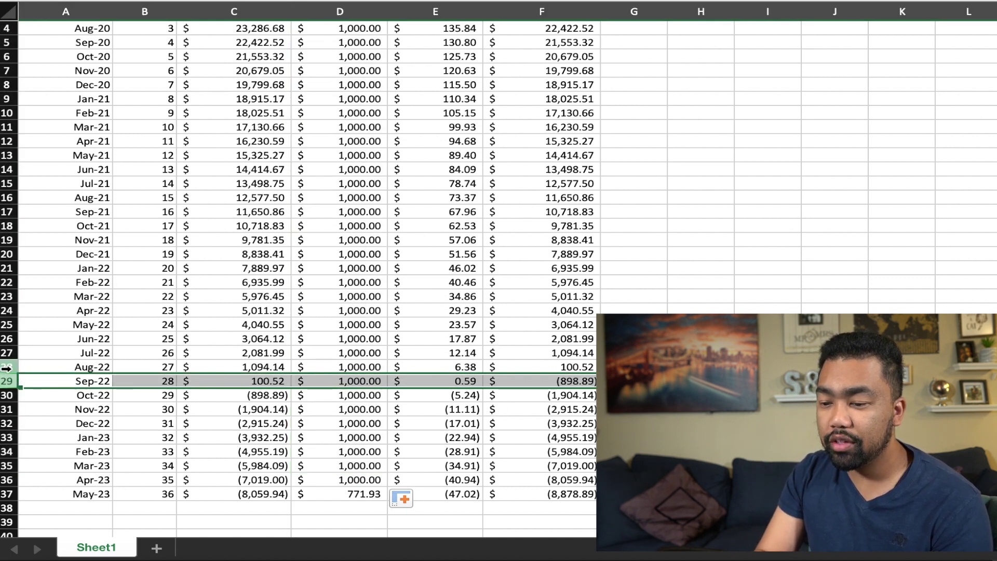
{"action": "left_click", "coordinate": [7, 367]}
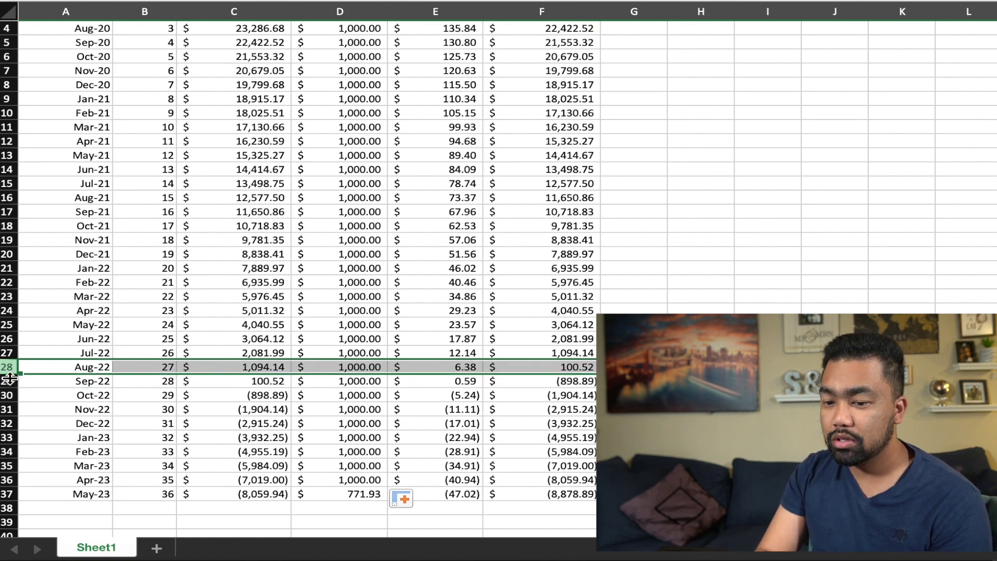
{"action": "key", "text": "ctrl+z"}
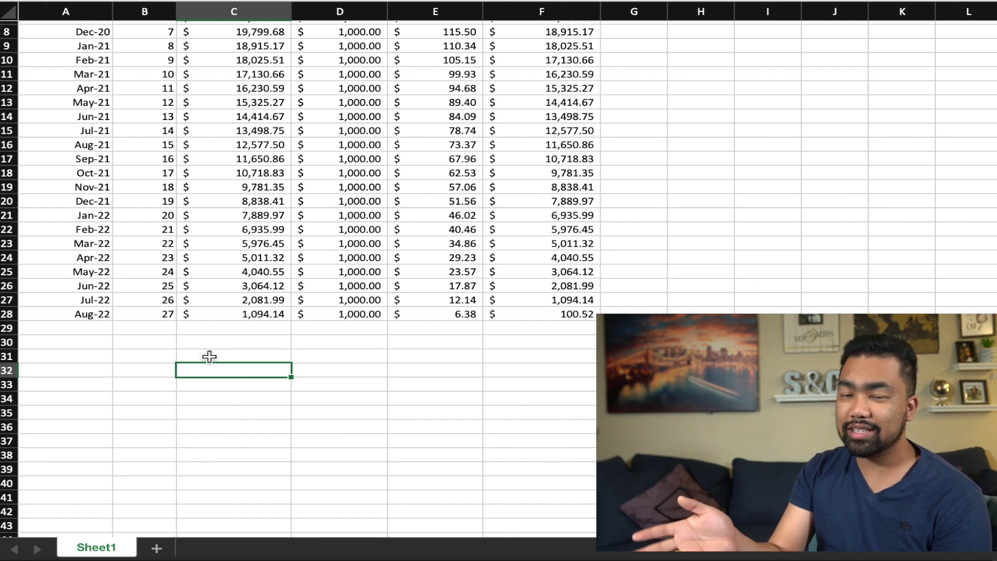
Total the interest for the 1,000 payment plan in E29 with a SUM formula covering E2:E28
{"action": "left_click", "coordinate": [445, 330]}
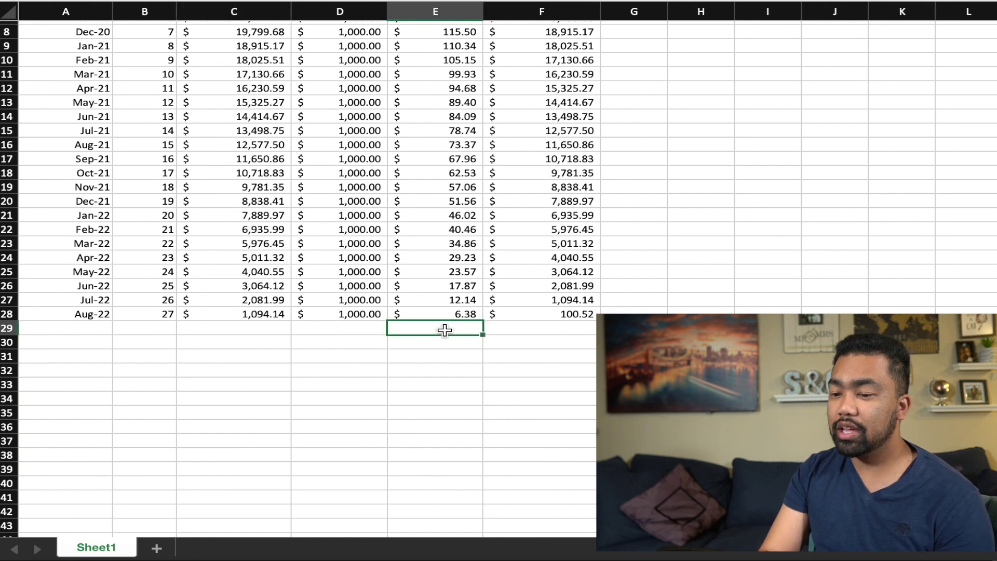
{"action": "type", "text": "=sum"}
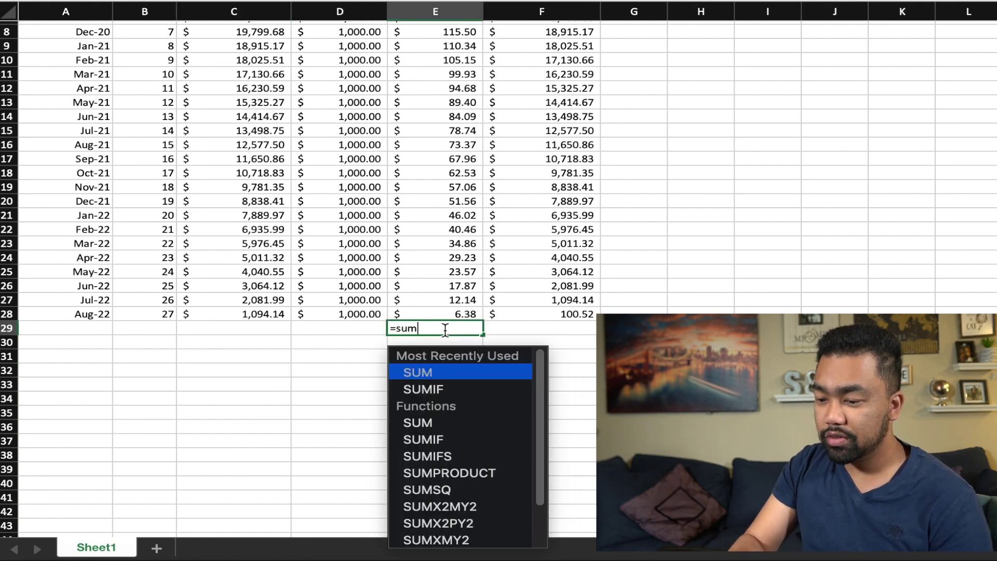
{"action": "type", "text": "(e2"}
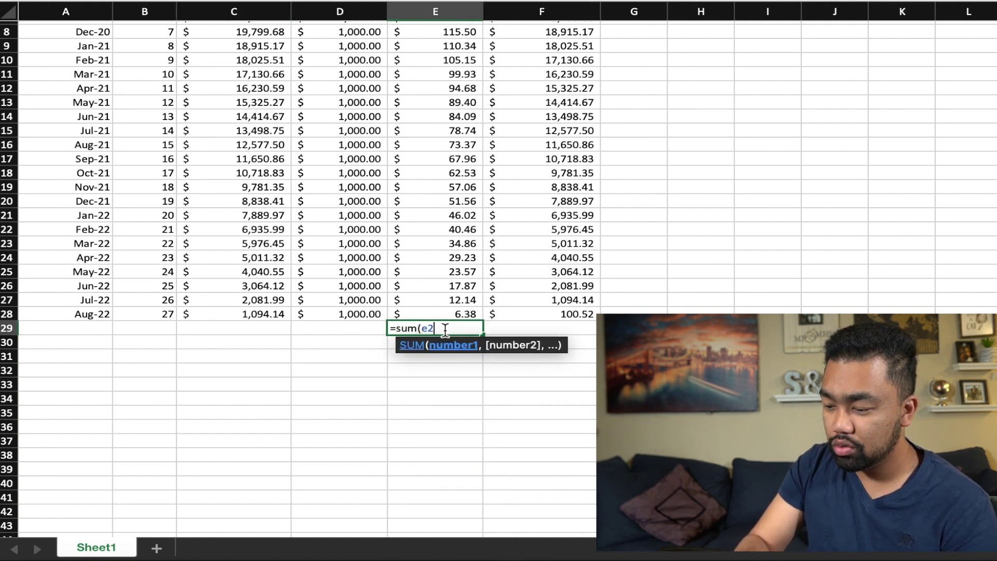
{"action": "type", "text": ":e28"}
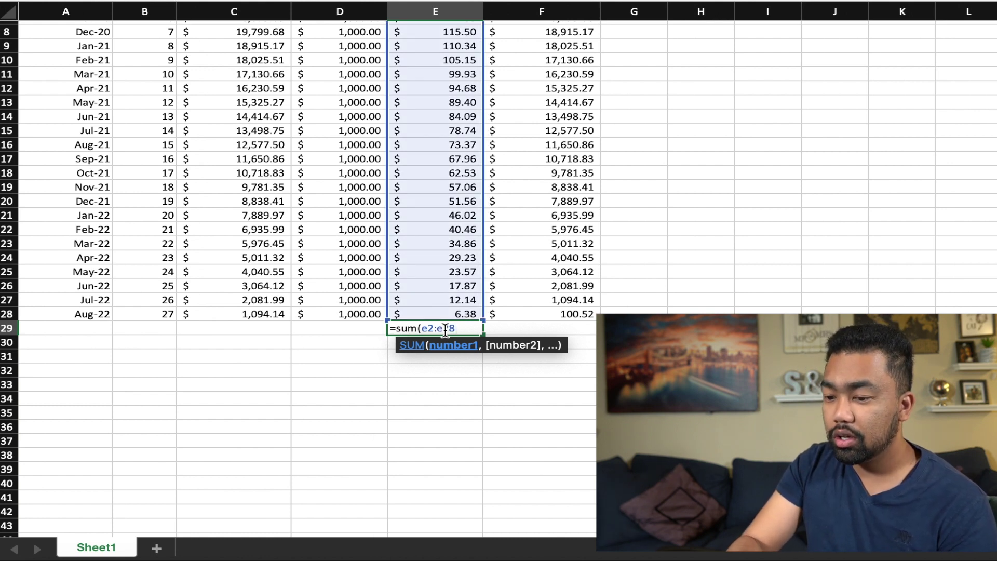
{"action": "type", "text": ")"}
{"action": "key", "text": "Return"}
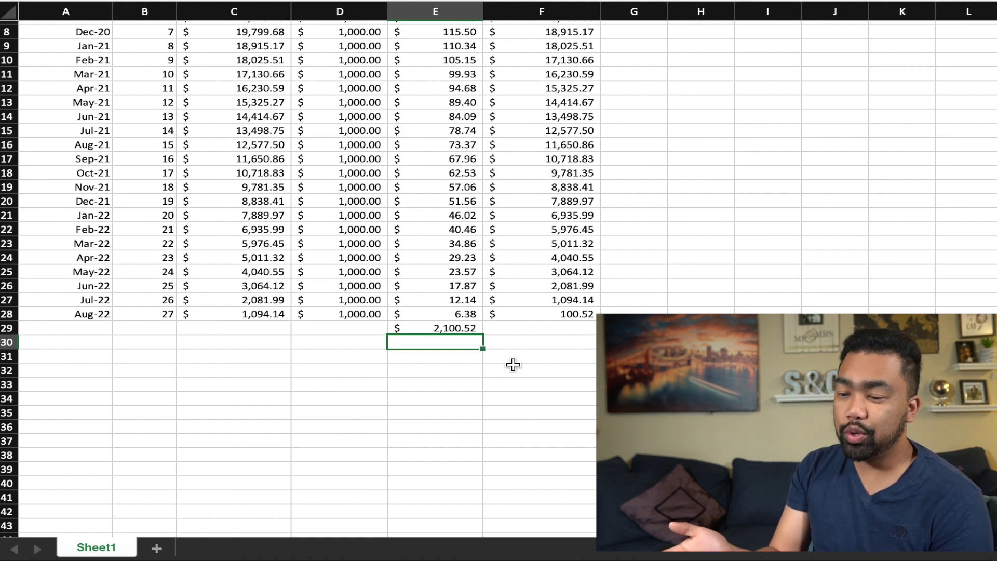
{"action": "scroll", "coordinate": [513, 365], "scroll_direction": "up", "scroll_amount": 3}
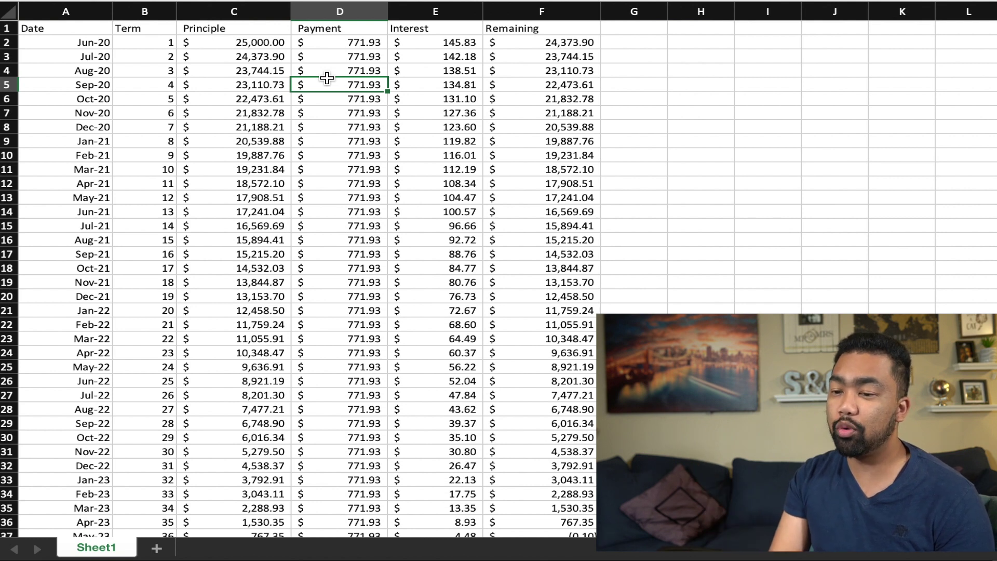
In the 36-month schedule, set the first payment in D2 to 775 and fill it down to row 37
{"action": "left_click", "coordinate": [332, 46]}
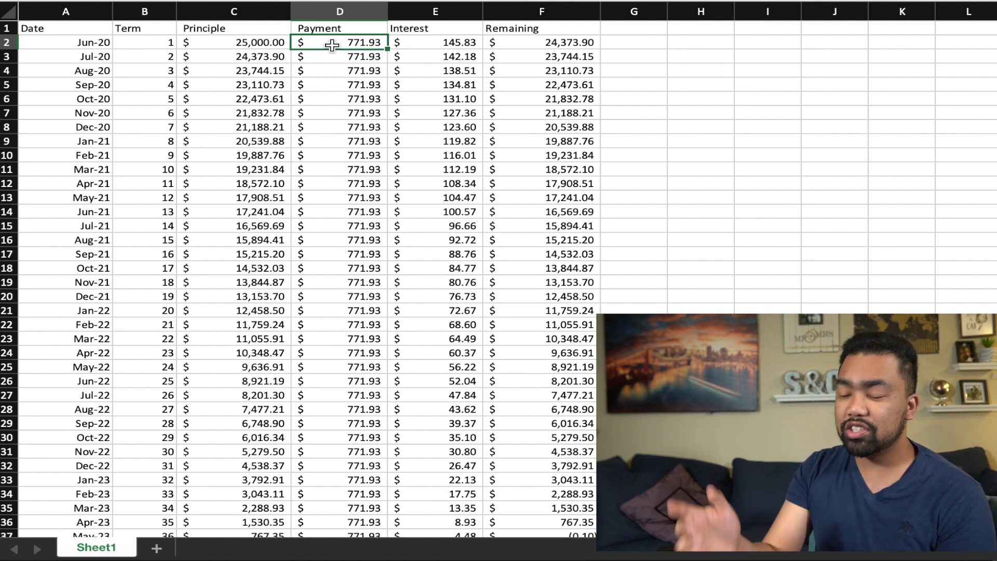
{"action": "type", "text": "775"}
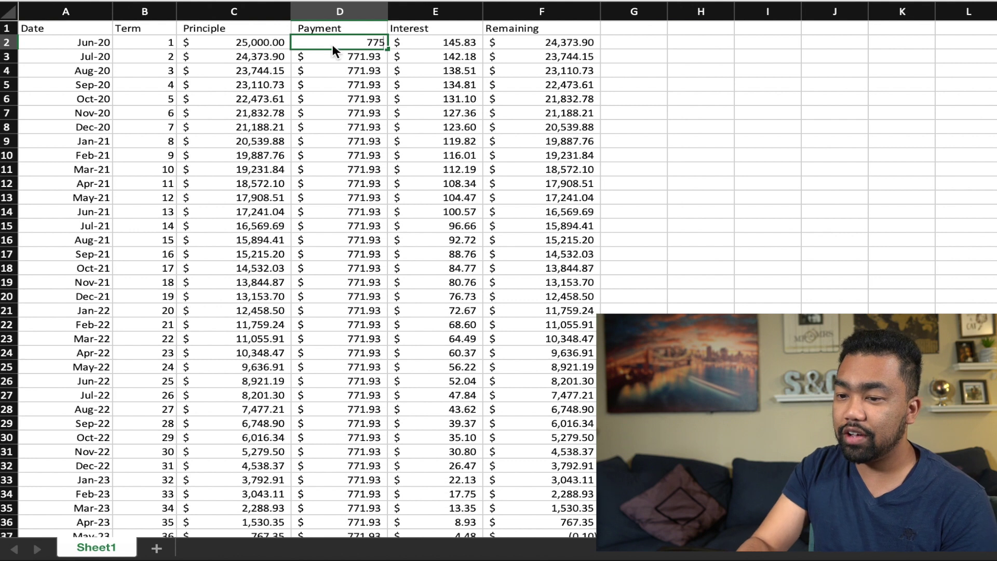
{"action": "key", "text": "ctrl+Return"}
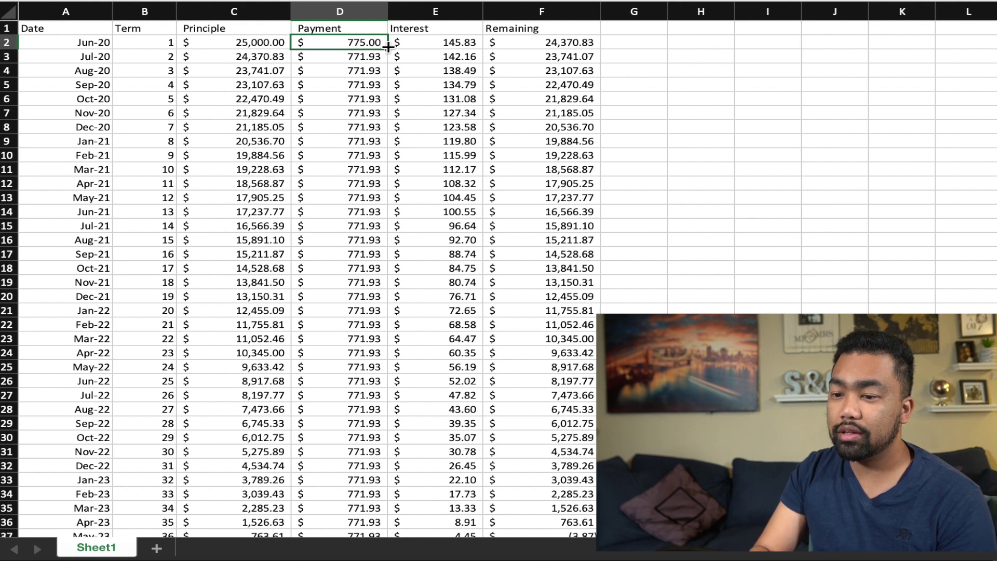
{"action": "left_click_drag", "start_coordinate": [388, 47], "coordinate": [368, 527]}
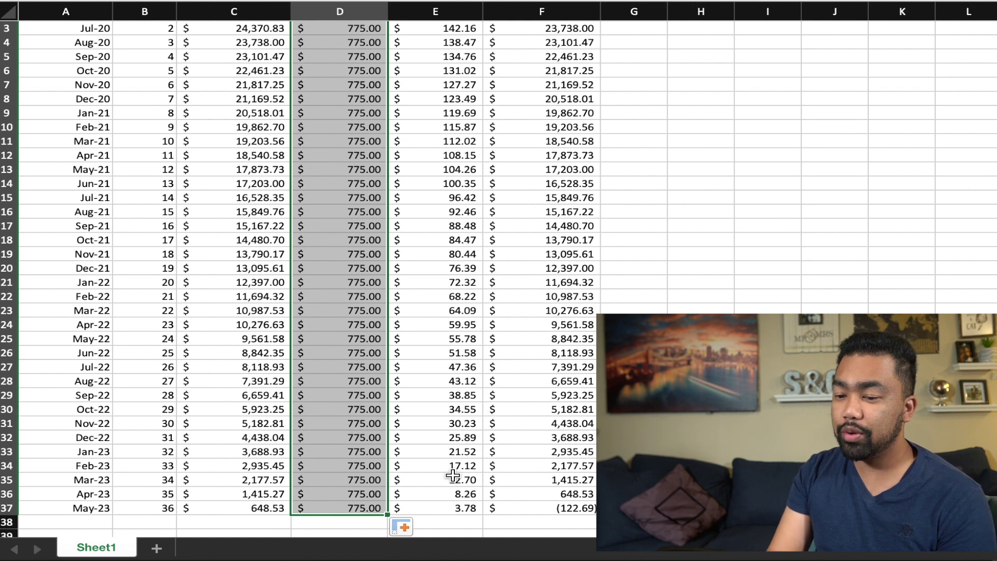
Examine the last two months in rows 36 and 37 and review the schedule with the 775 payment
{"action": "left_click", "coordinate": [204, 496]}
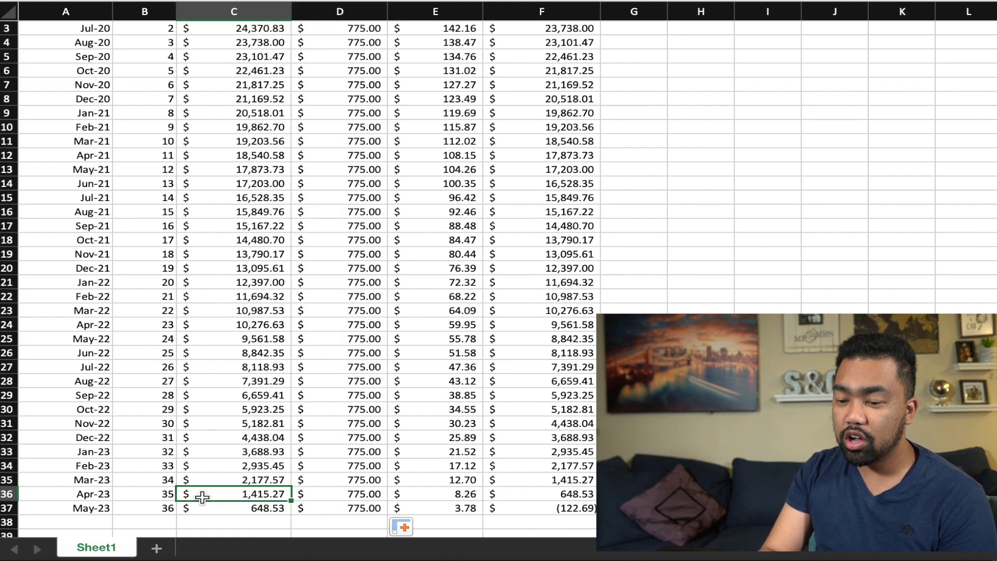
{"action": "left_click", "coordinate": [130, 504]}
{"action": "left_click", "coordinate": [55, 499]}
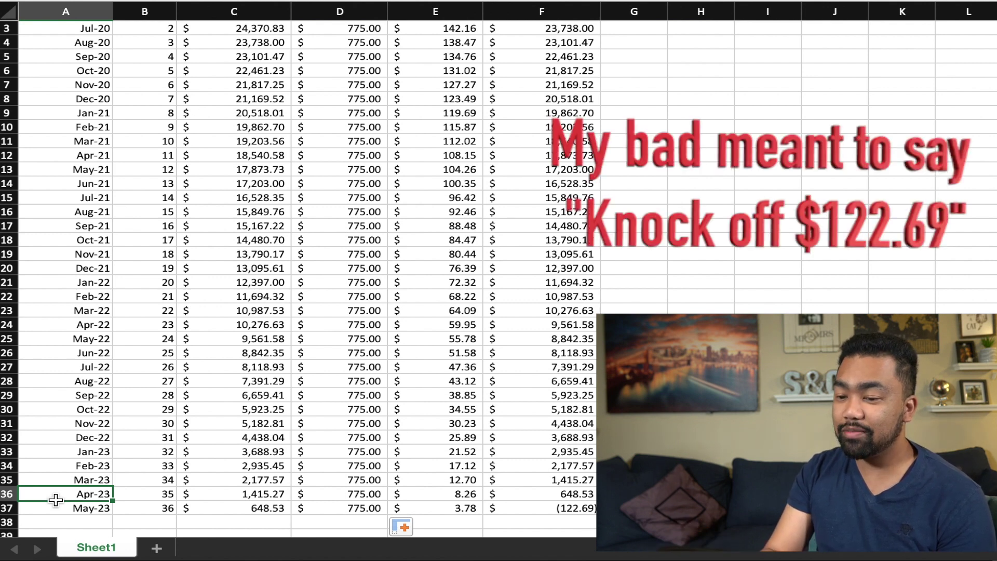
{"action": "scroll", "coordinate": [55, 499], "scroll_direction": "up", "scroll_amount": 1}
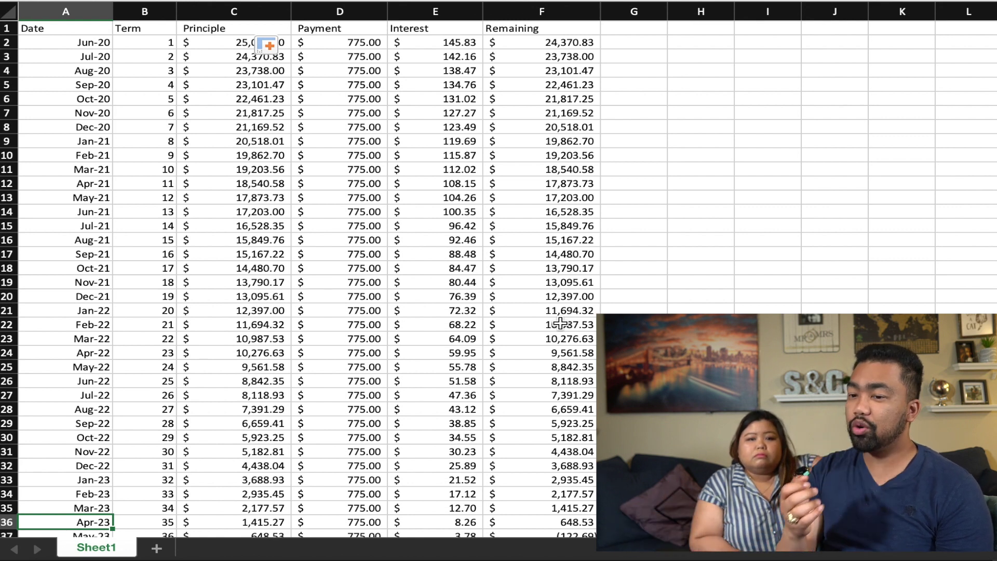
{"action": "scroll", "coordinate": [444, 377], "scroll_direction": "down", "scroll_amount": 3}
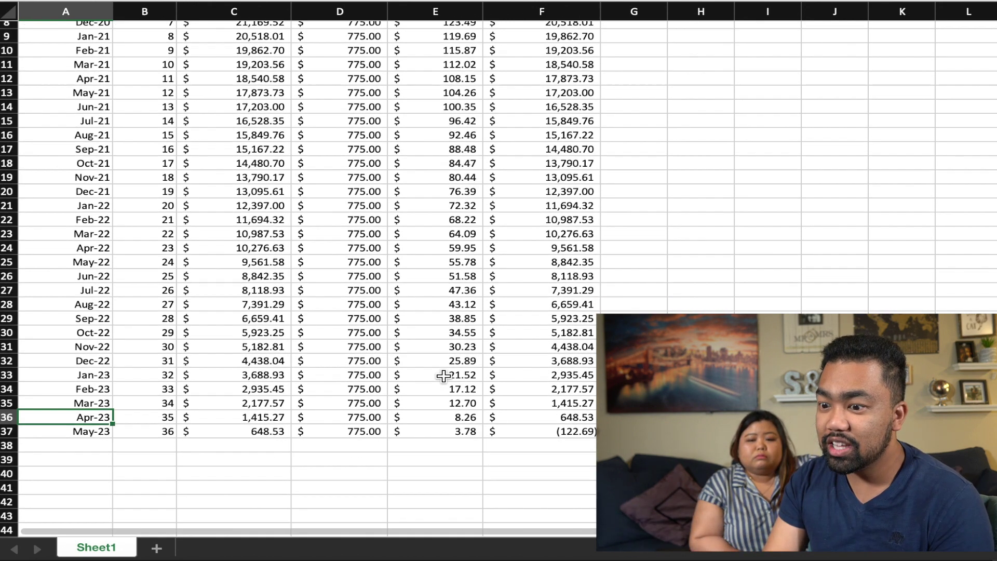
{"action": "scroll", "coordinate": [444, 376], "scroll_direction": "up", "scroll_amount": 2}
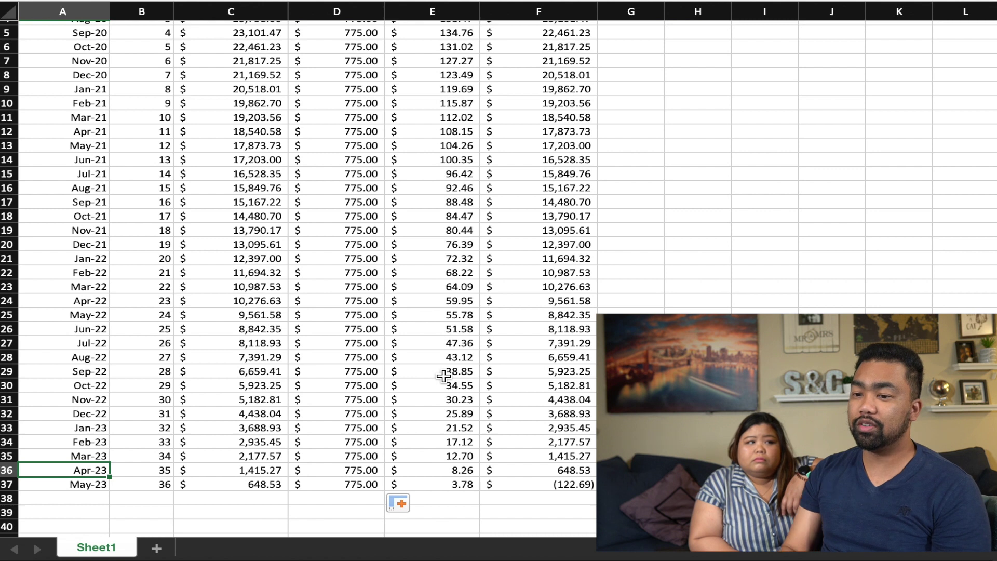
{"action": "scroll", "coordinate": [443, 376], "scroll_direction": "up", "scroll_amount": 4}
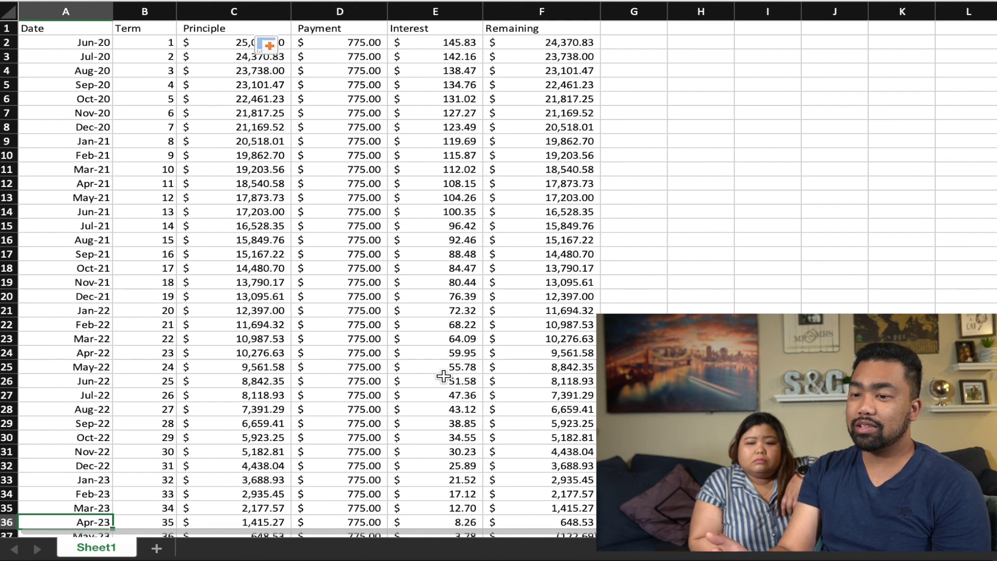